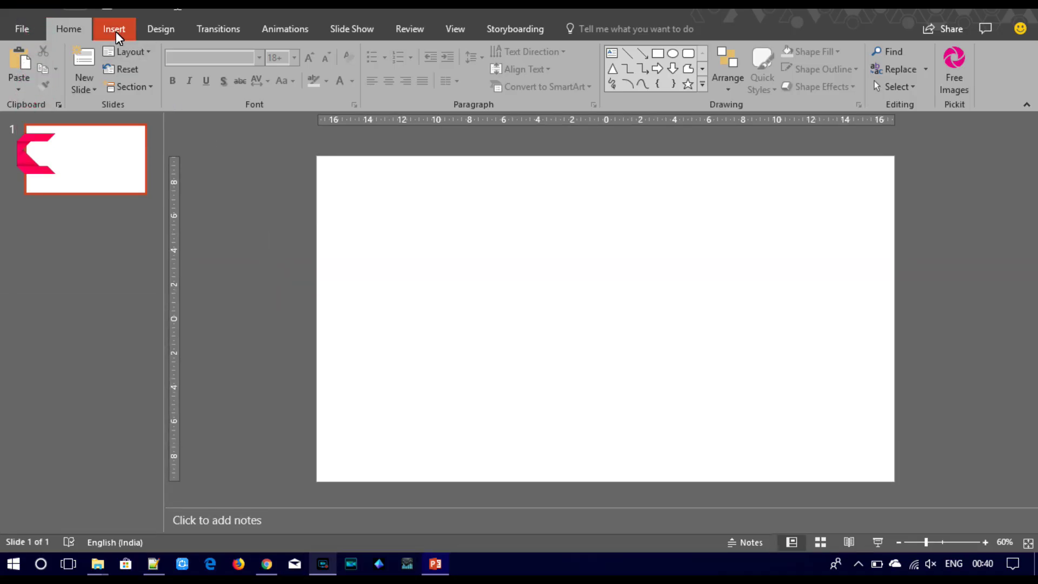
Step: Insert pexels-photo-326235.jpeg on slide 1 and apply the full-bleed Design Ideas layout
{"action": "left_click", "coordinate": [114, 29]}
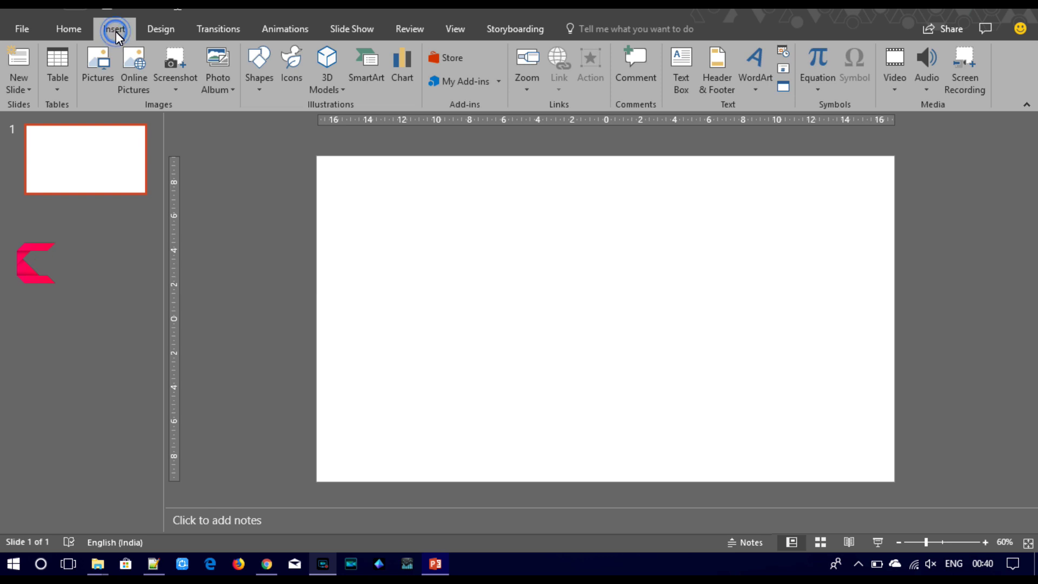
{"action": "left_click", "coordinate": [108, 72]}
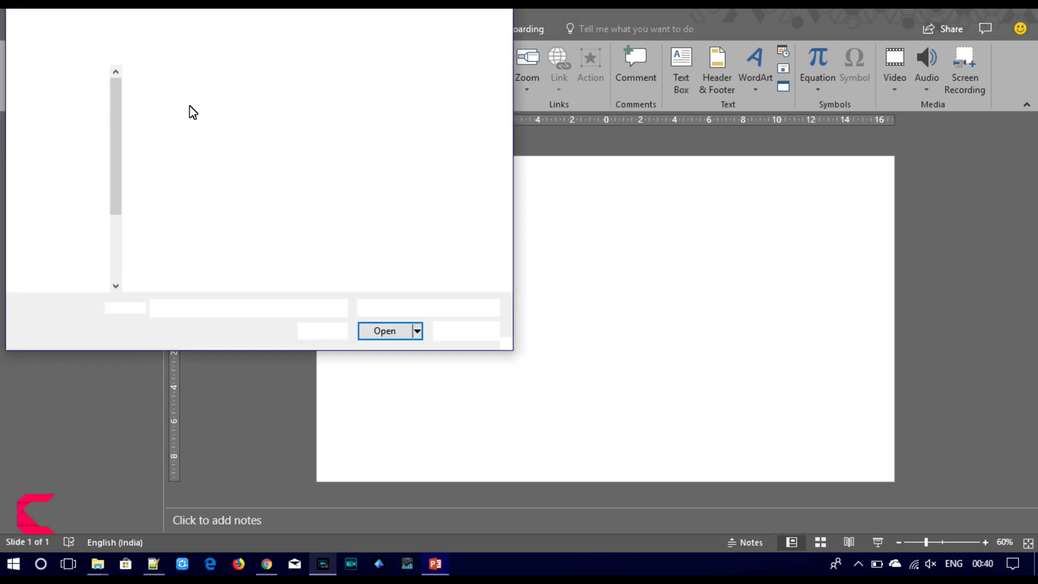
{"action": "left_click", "coordinate": [286, 116]}
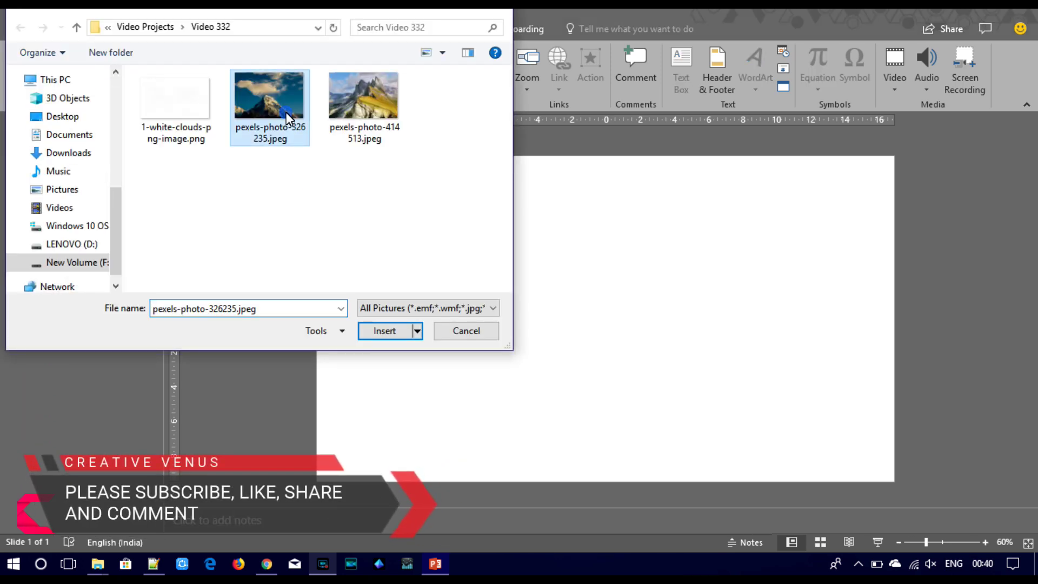
{"action": "left_click", "coordinate": [380, 332]}
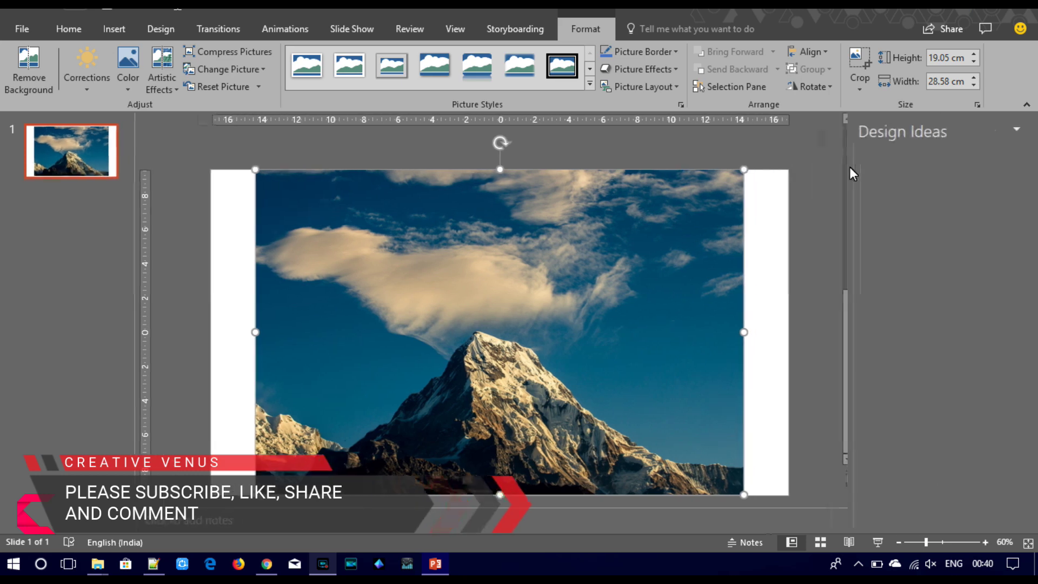
{"action": "left_click", "coordinate": [907, 249]}
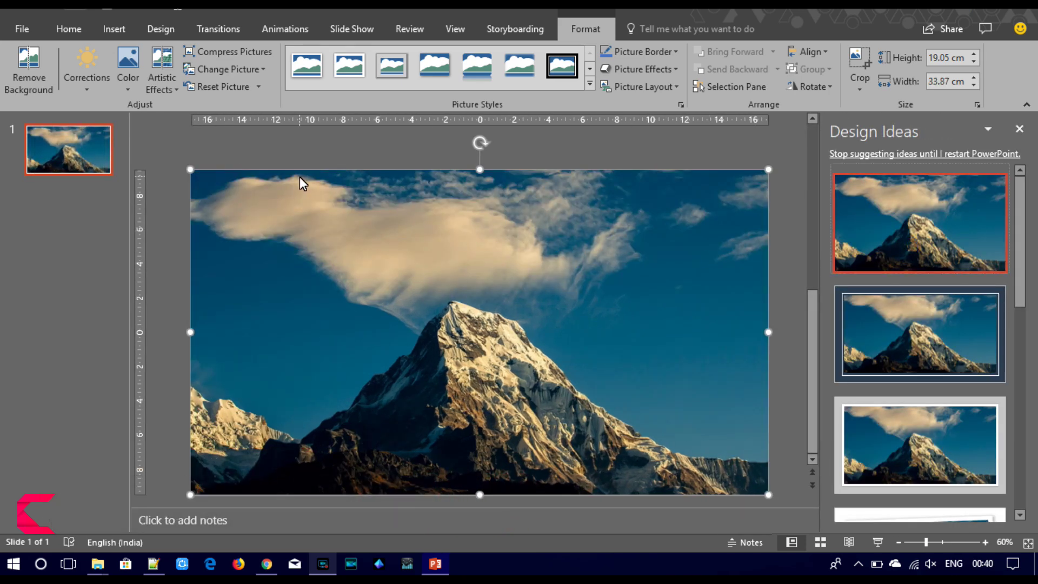
{"action": "left_click", "coordinate": [1018, 130]}
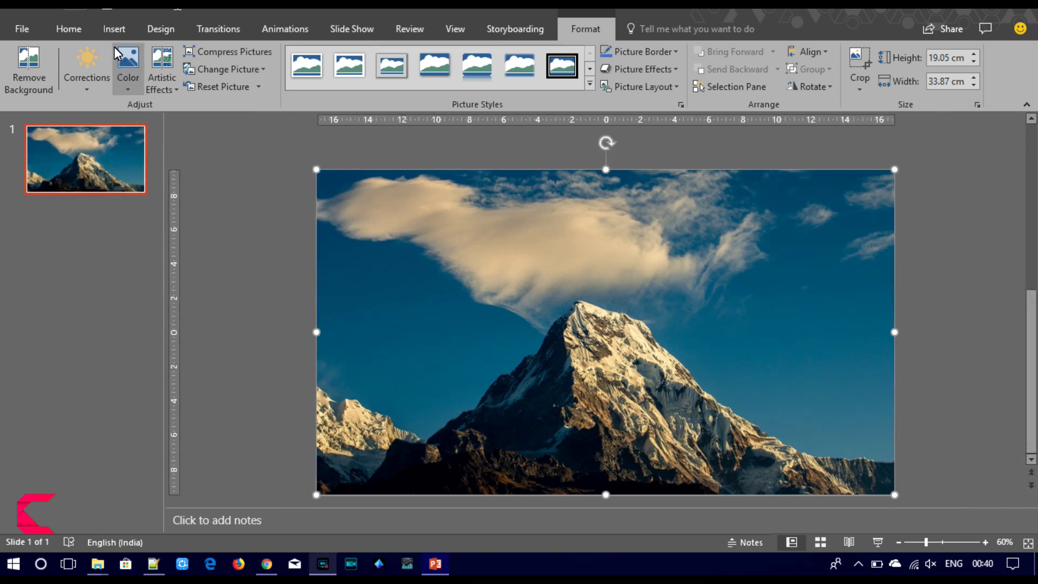
Step: Apply the 11200 K Color Tone preset to the mountain photo, then deselect it
{"action": "left_click", "coordinate": [111, 30]}
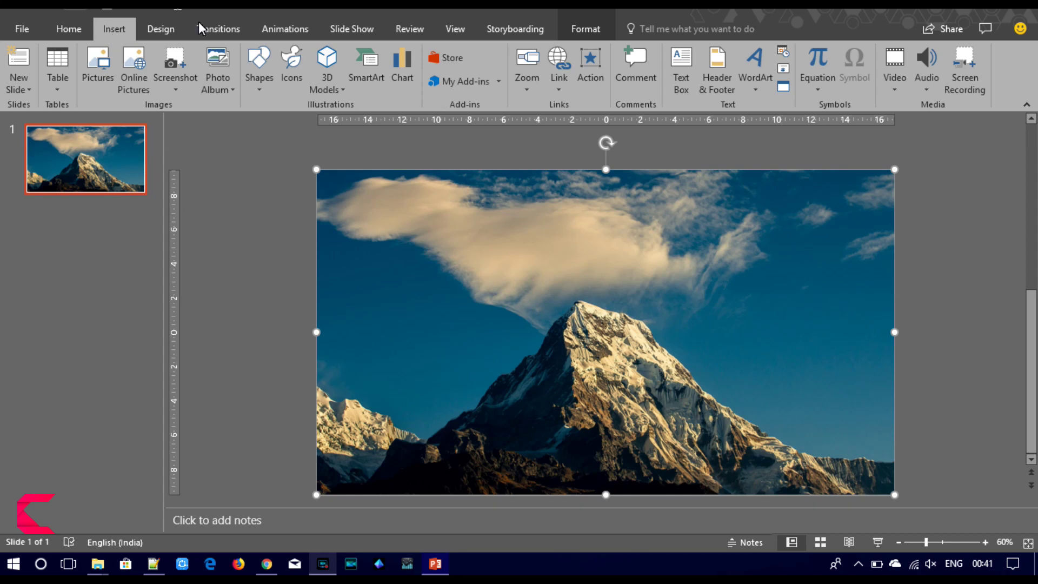
{"action": "left_click", "coordinate": [583, 30]}
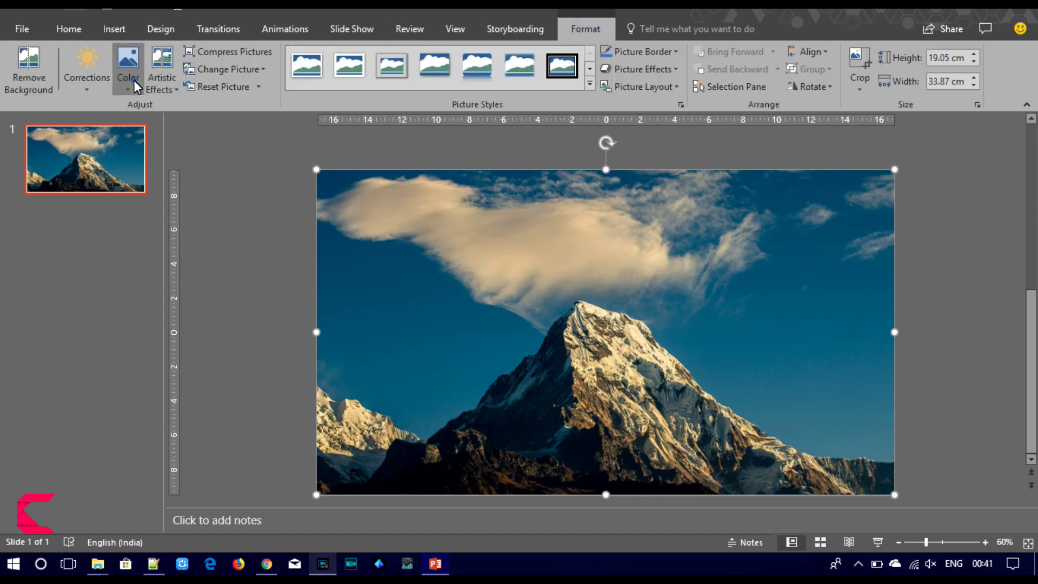
{"action": "left_click", "coordinate": [133, 80]}
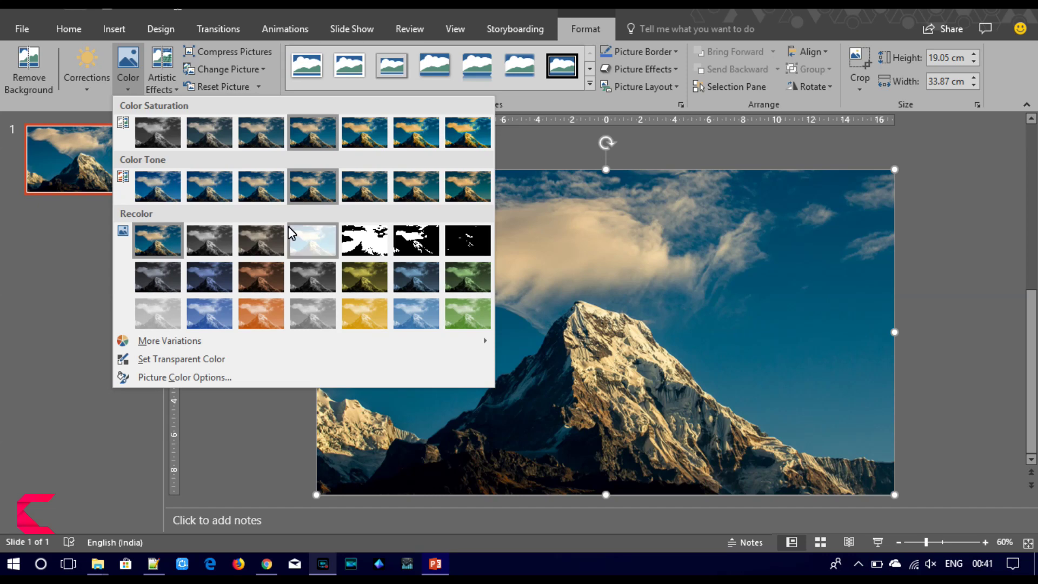
{"action": "left_click", "coordinate": [462, 194]}
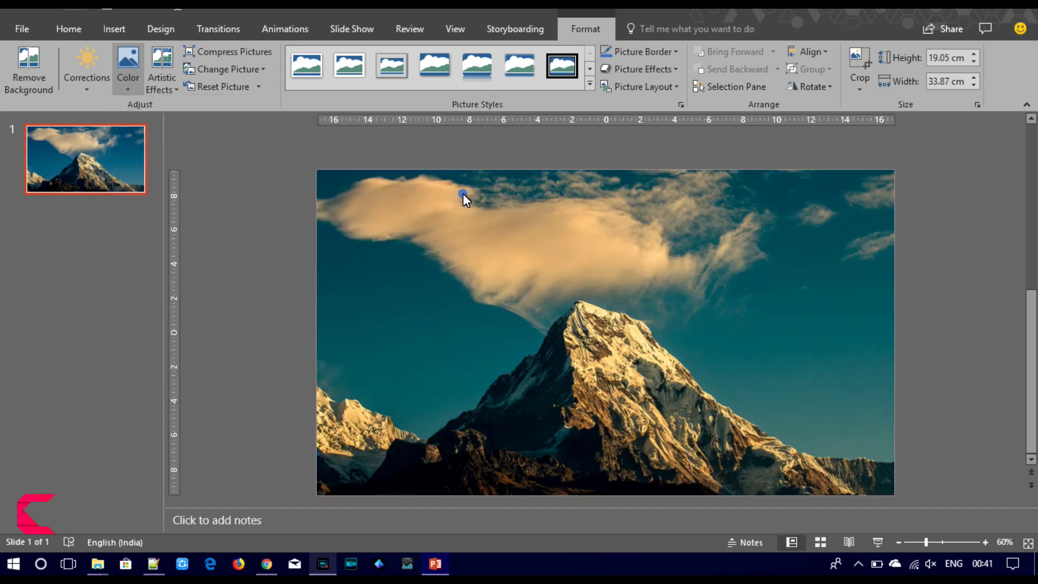
{"action": "left_click", "coordinate": [263, 229]}
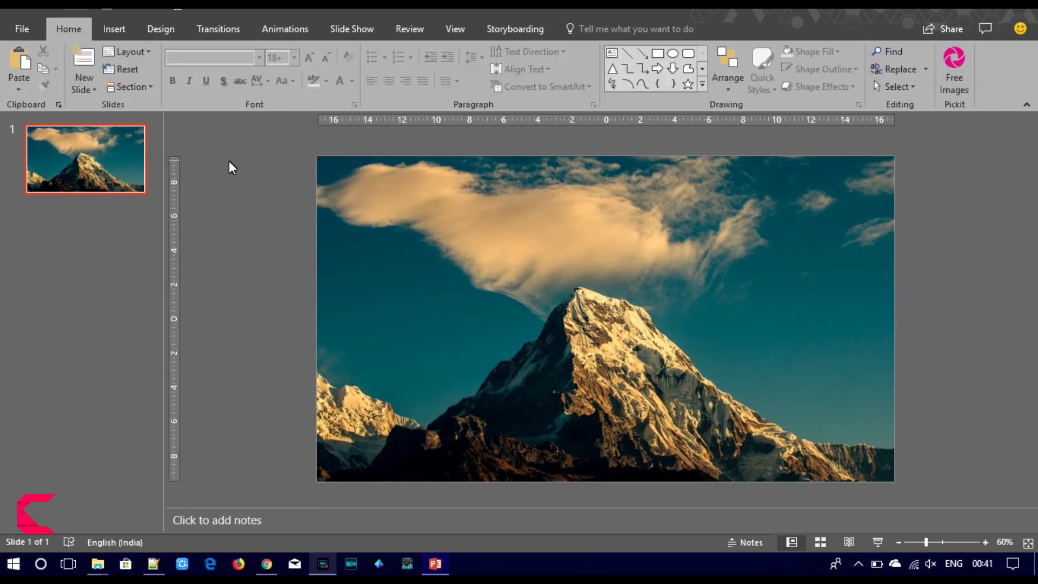
Step: Insert 1-white-clouds-png-image.png onto slide 1
{"action": "left_click", "coordinate": [108, 32]}
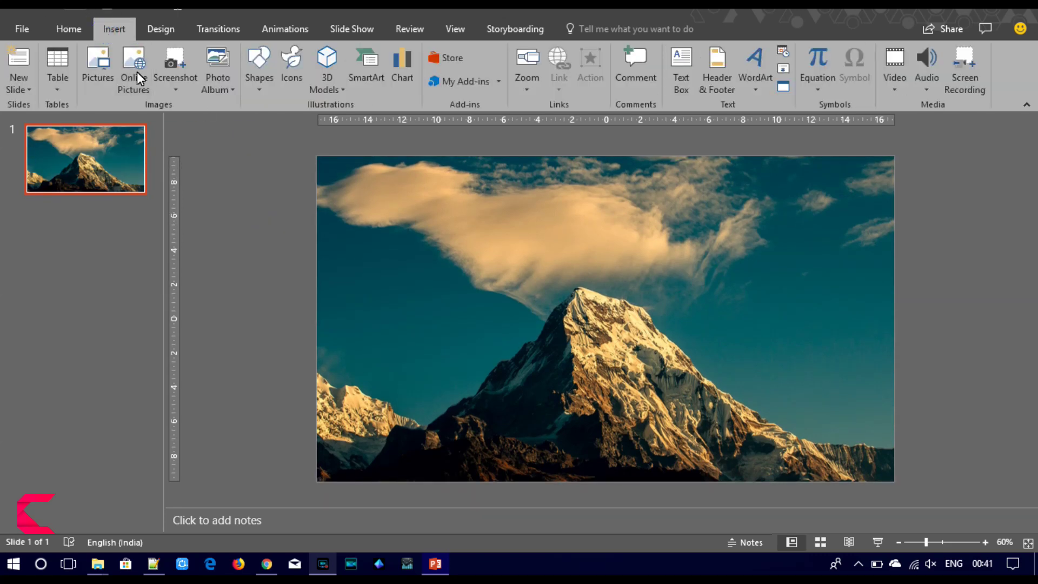
{"action": "left_click", "coordinate": [96, 69]}
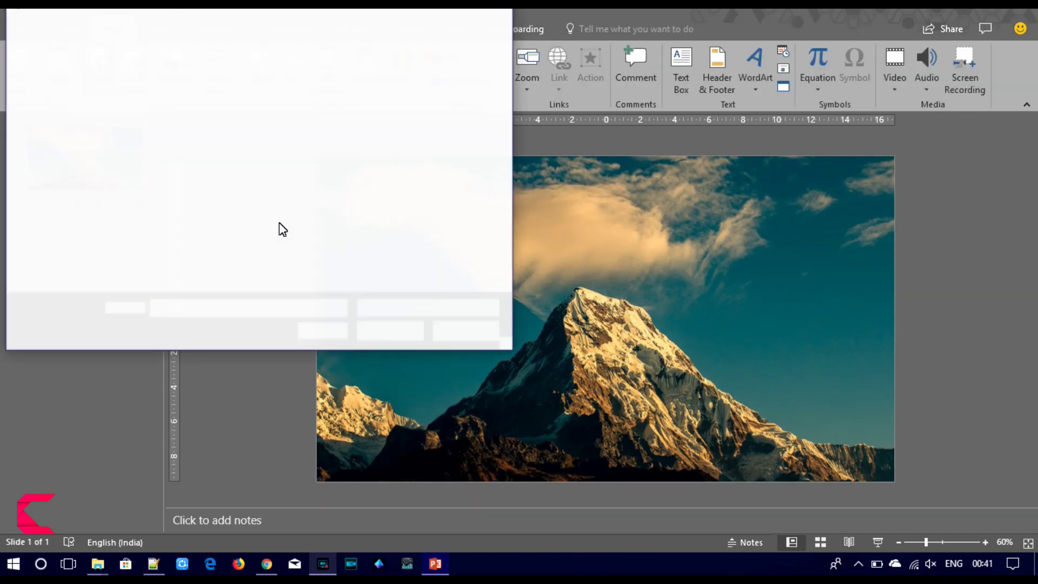
{"action": "left_click", "coordinate": [212, 135]}
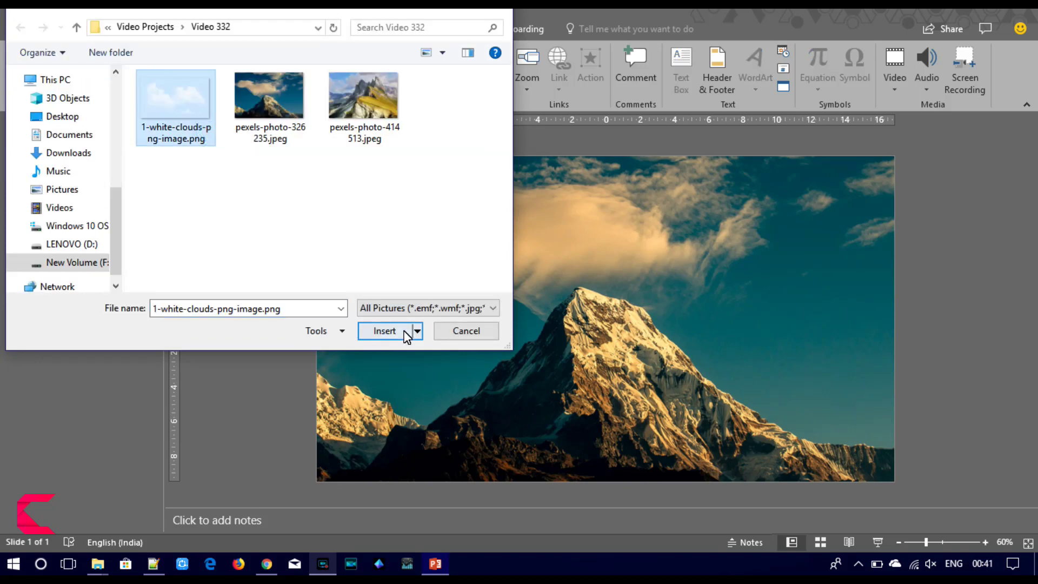
{"action": "left_click", "coordinate": [403, 331]}
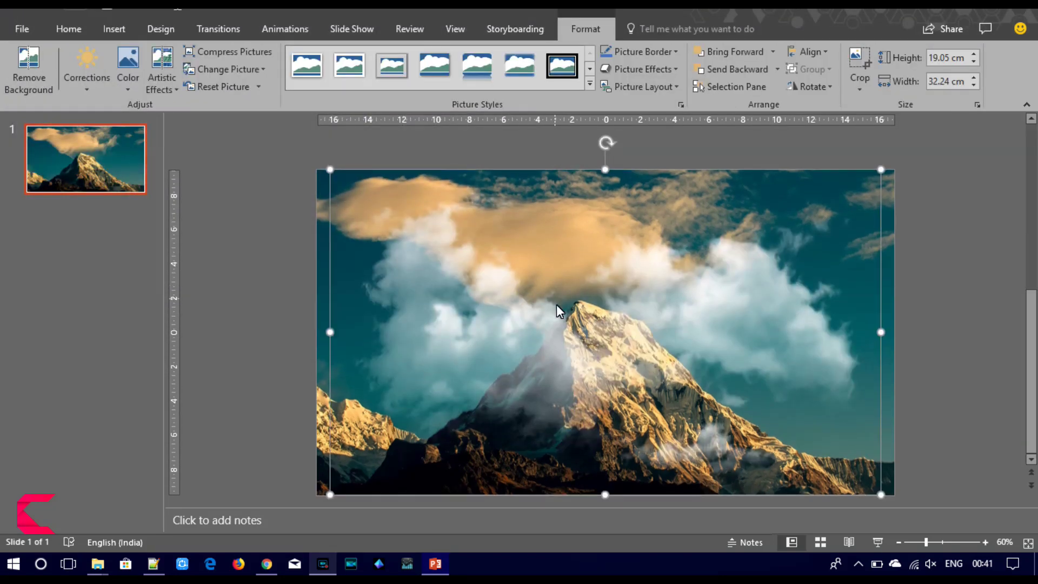
{"action": "key", "text": "Escape"}
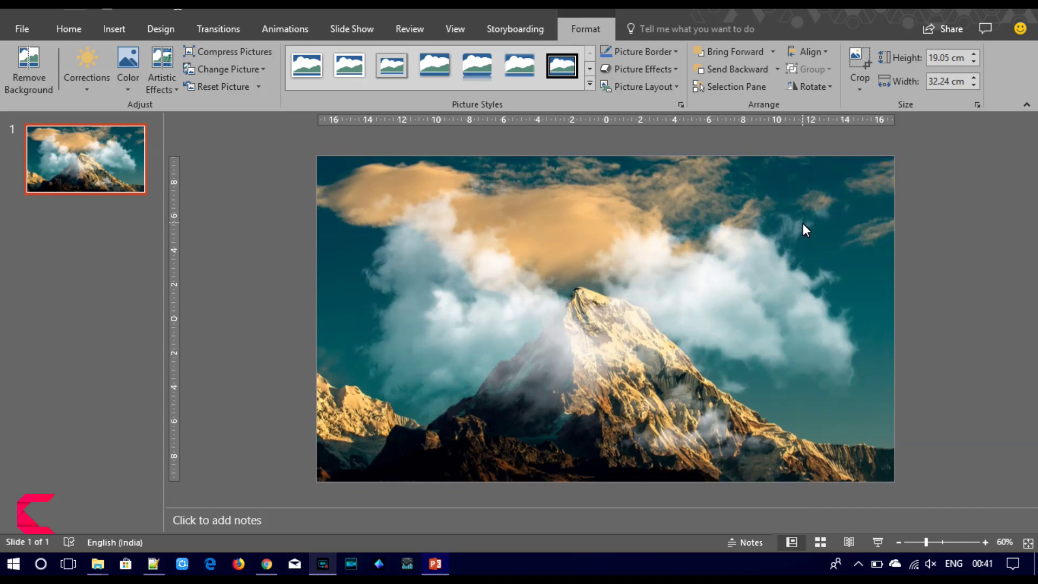
Step: Resize the clouds to about 11.11 × 18.81 cm and position them over the mountain peak
{"action": "left_click_drag", "start_coordinate": [894, 157], "coordinate": [746, 233]}
{"action": "mouse_move", "coordinate": [686, 294]}
{"action": "left_mouse_down"}
{"action": "mouse_move", "coordinate": [537, 287]}
{"action": "mouse_move", "coordinate": [614, 301]}
{"action": "mouse_move", "coordinate": [626, 287]}
{"action": "left_mouse_up"}
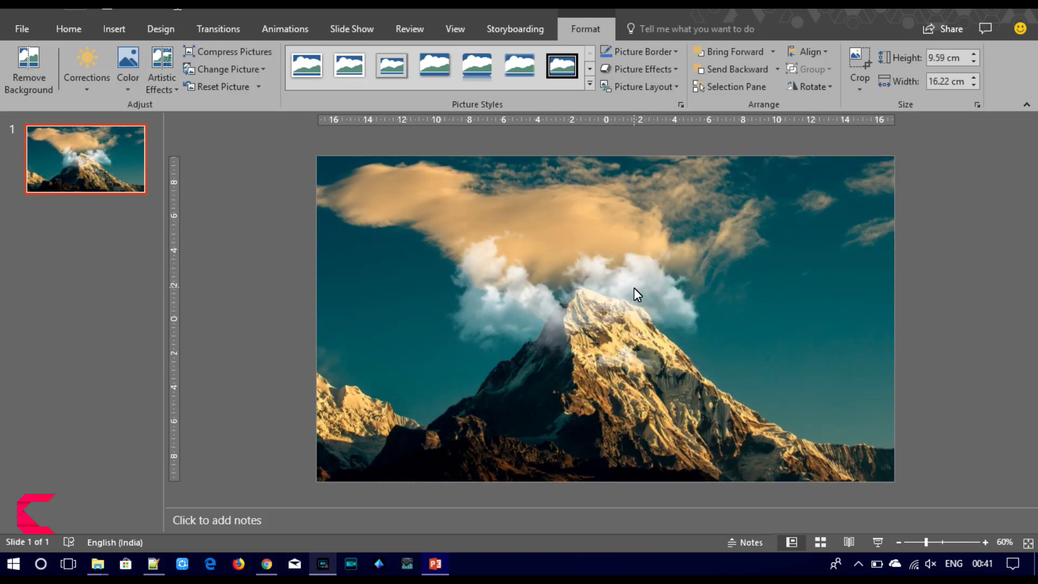
{"action": "left_click_drag", "start_coordinate": [699, 219], "coordinate": [725, 213]}
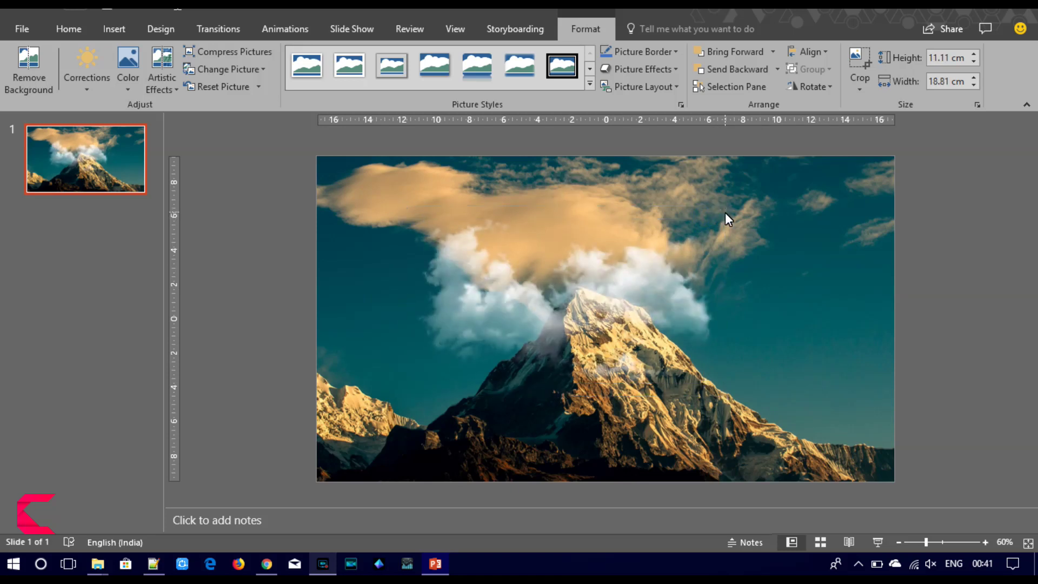
{"action": "left_click_drag", "start_coordinate": [616, 335], "coordinate": [685, 335]}
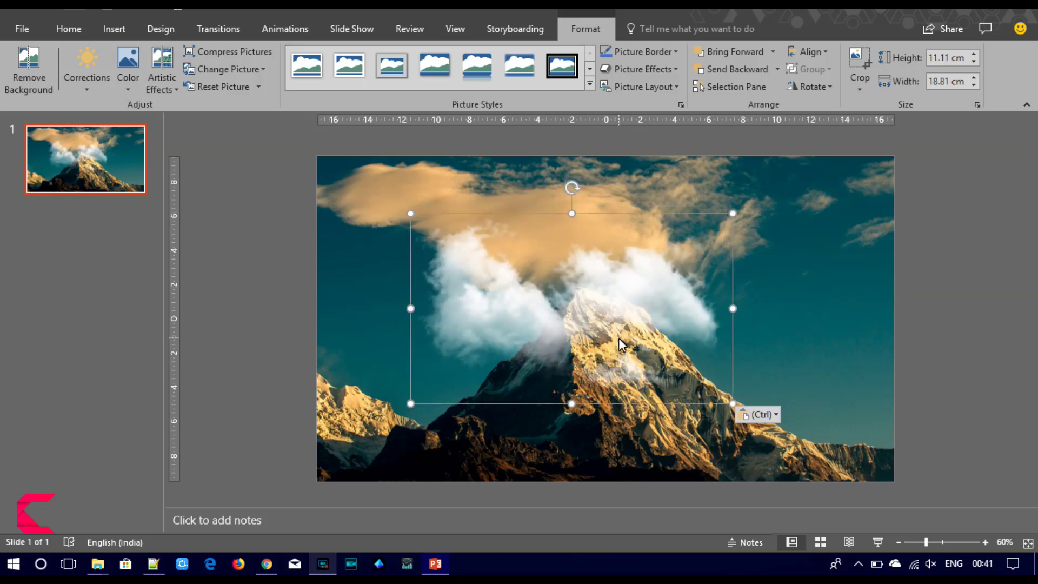
Step: Flip the clouds picture vertically and move it down and to the right
{"action": "left_click", "coordinate": [813, 87]}
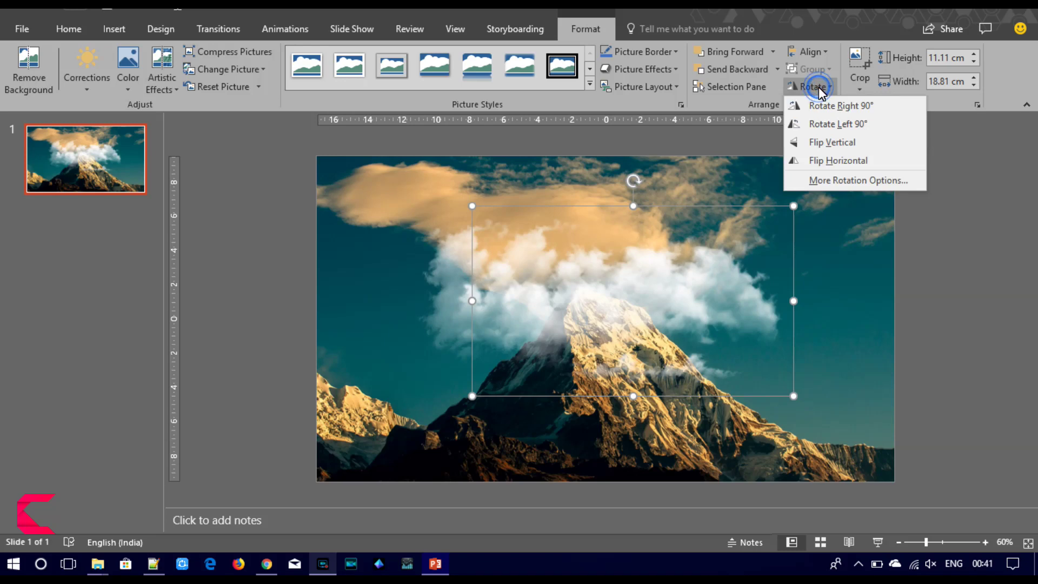
{"action": "left_click", "coordinate": [818, 141]}
{"action": "left_click_drag", "start_coordinate": [715, 254], "coordinate": [806, 349]}
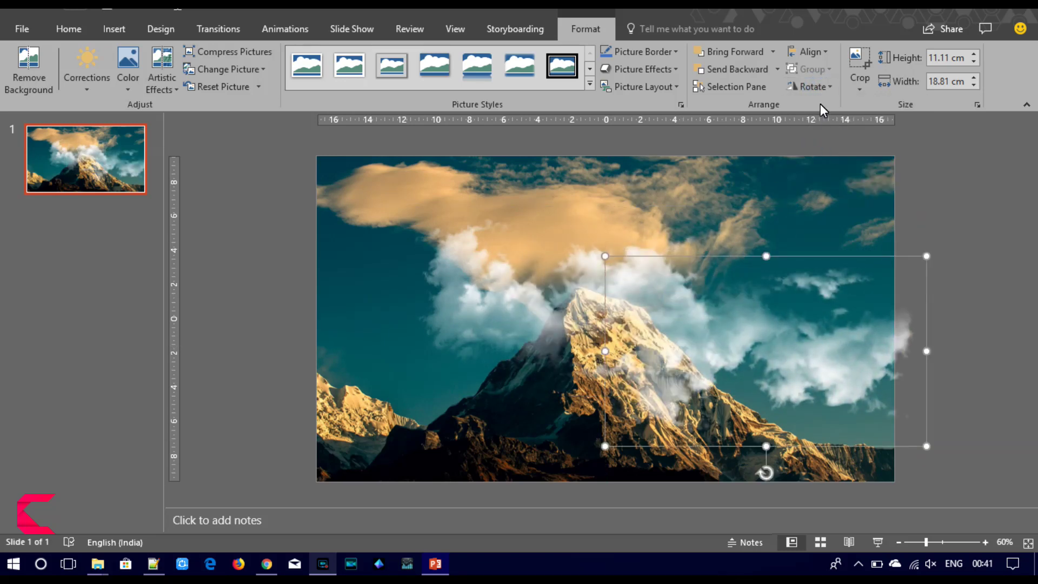
Step: Flip the clouds horizontally, narrow them to 16.4 cm and wrap them around the peak
{"action": "left_click", "coordinate": [812, 87]}
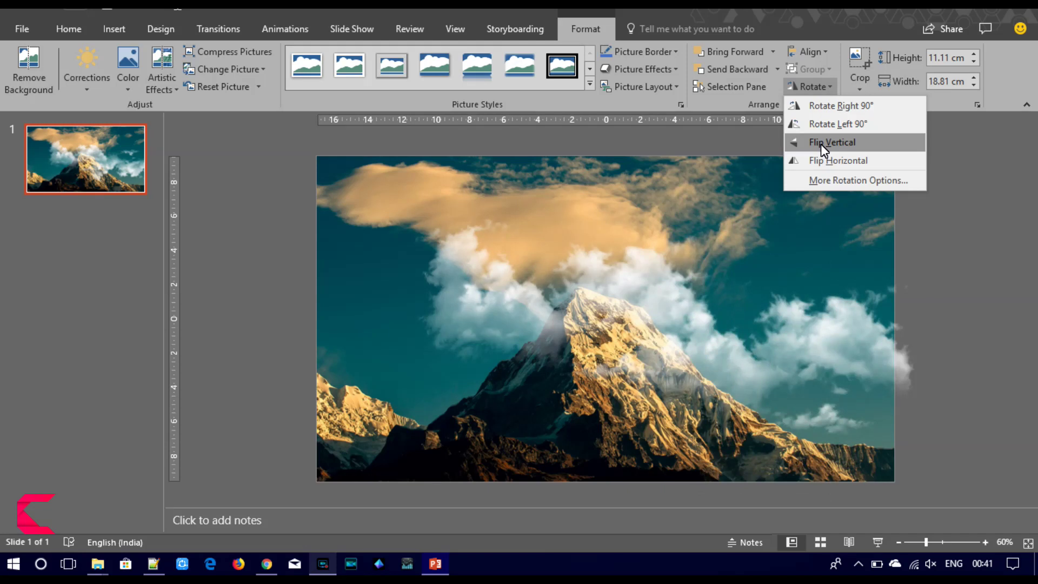
{"action": "left_click", "coordinate": [835, 169]}
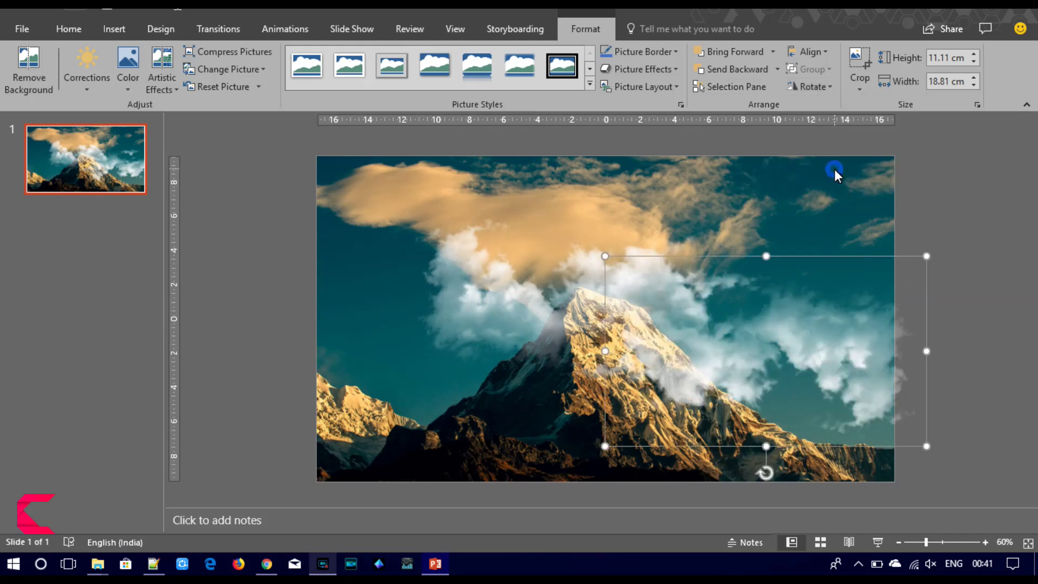
{"action": "left_click_drag", "start_coordinate": [925, 355], "coordinate": [885, 352]}
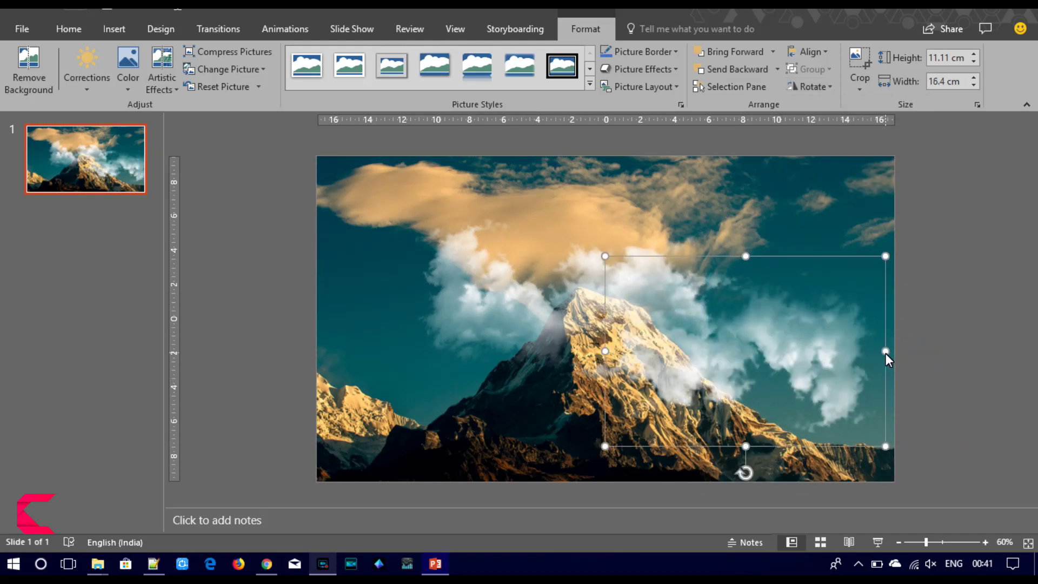
{"action": "mouse_move", "coordinate": [805, 349]}
{"action": "left_mouse_down"}
{"action": "mouse_move", "coordinate": [738, 329]}
{"action": "mouse_move", "coordinate": [675, 328]}
{"action": "left_mouse_up"}
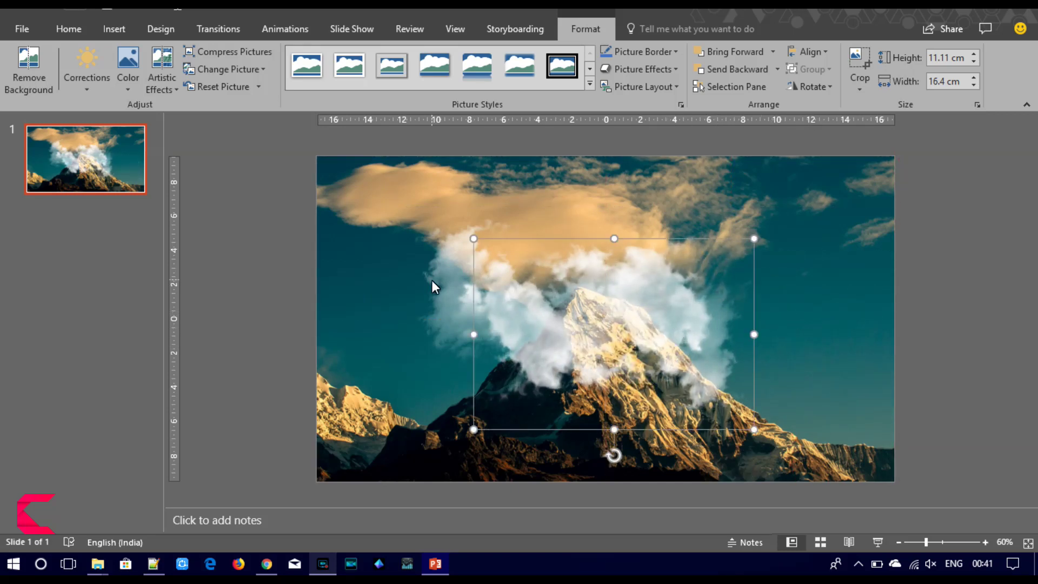
{"action": "left_click", "coordinate": [268, 304]}
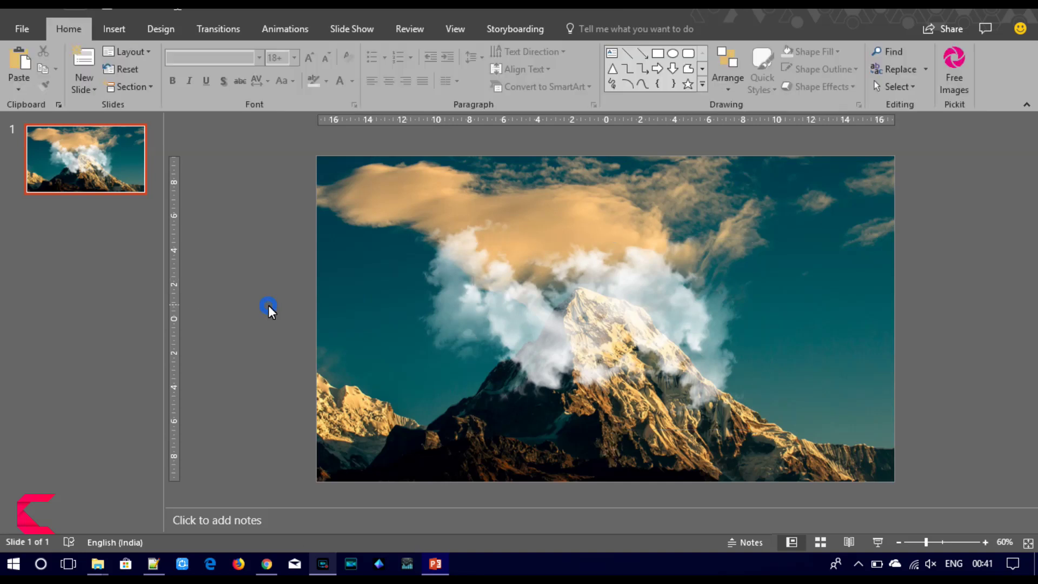
Step: Duplicate slide 1 as slide 2 and select its mountain picture
{"action": "right_click", "coordinate": [60, 154]}
{"action": "left_click", "coordinate": [108, 256]}
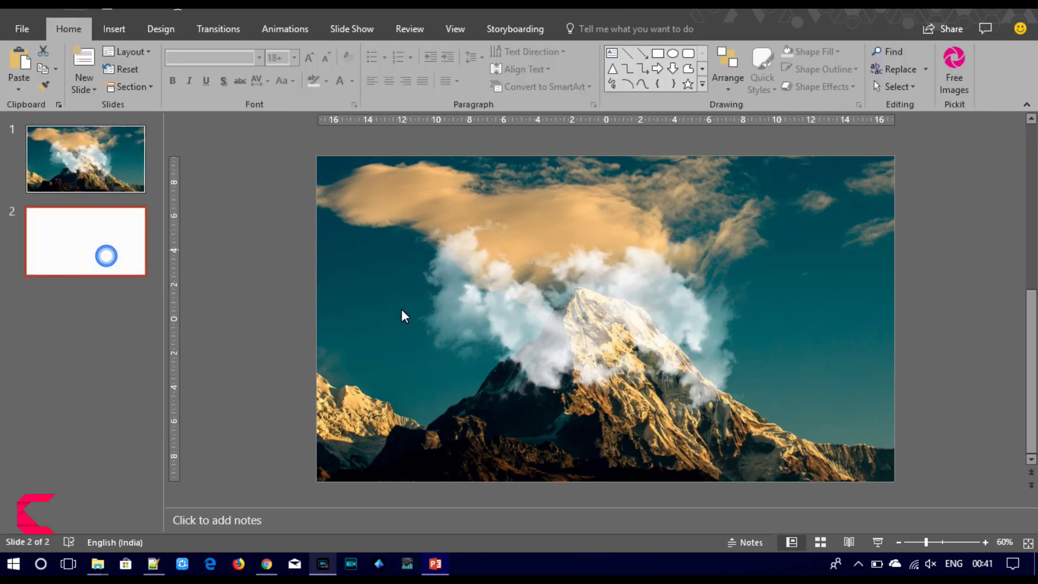
{"action": "left_click", "coordinate": [795, 225]}
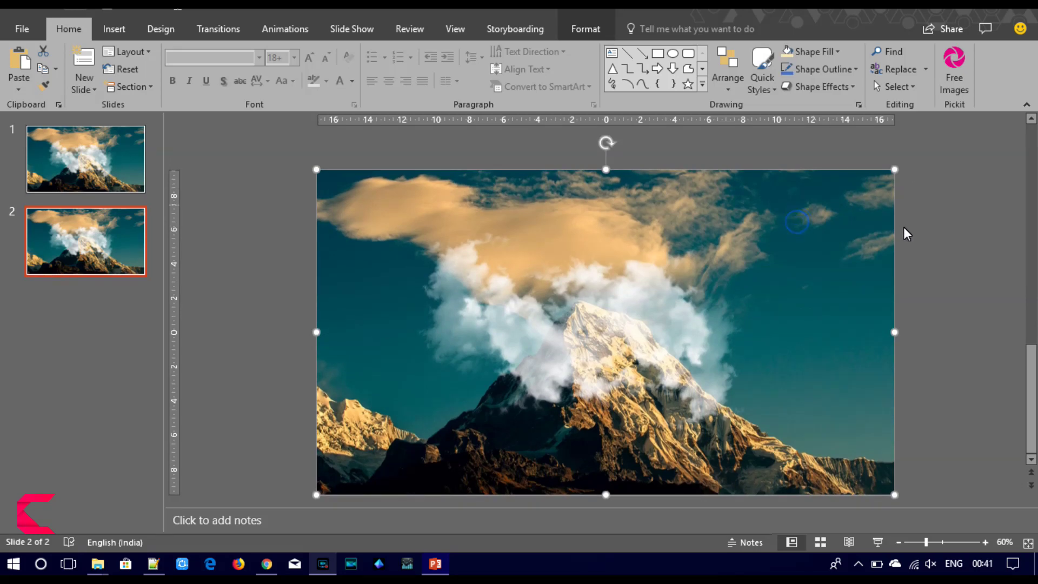
Step: Tilt slide 2's mountain photo clockwise and enlarge it past the slide edges
{"action": "left_click", "coordinate": [898, 542]}
{"action": "left_click", "coordinate": [898, 542]}
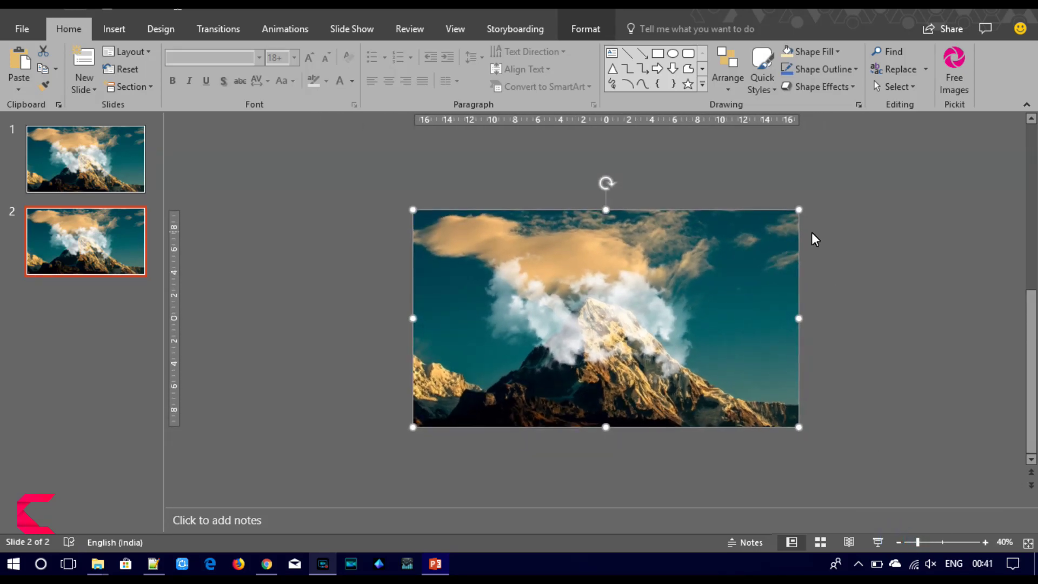
{"action": "left_click_drag", "start_coordinate": [606, 184], "coordinate": [564, 187]}
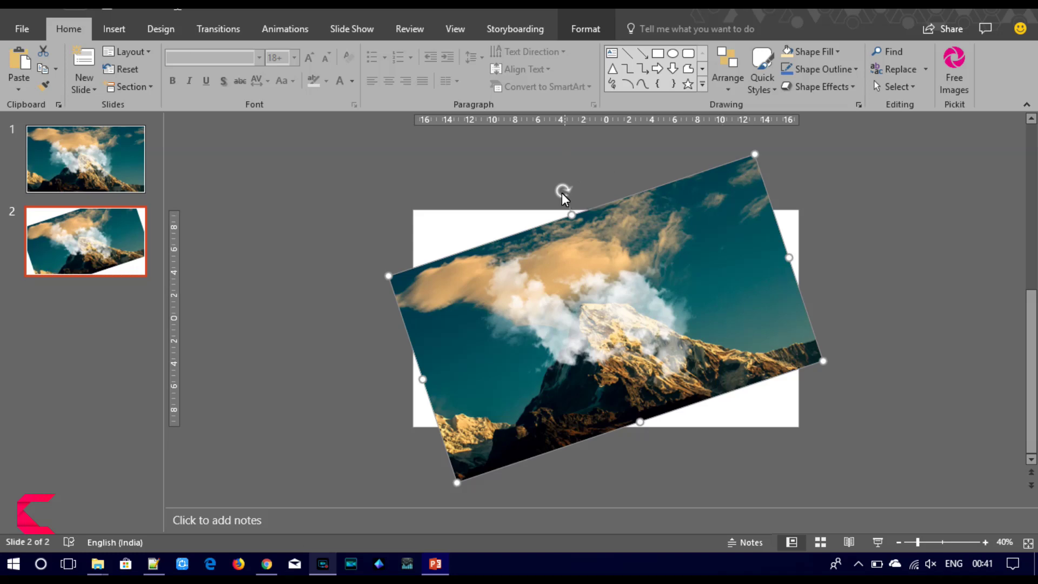
{"action": "left_click_drag", "start_coordinate": [562, 194], "coordinate": [558, 196]}
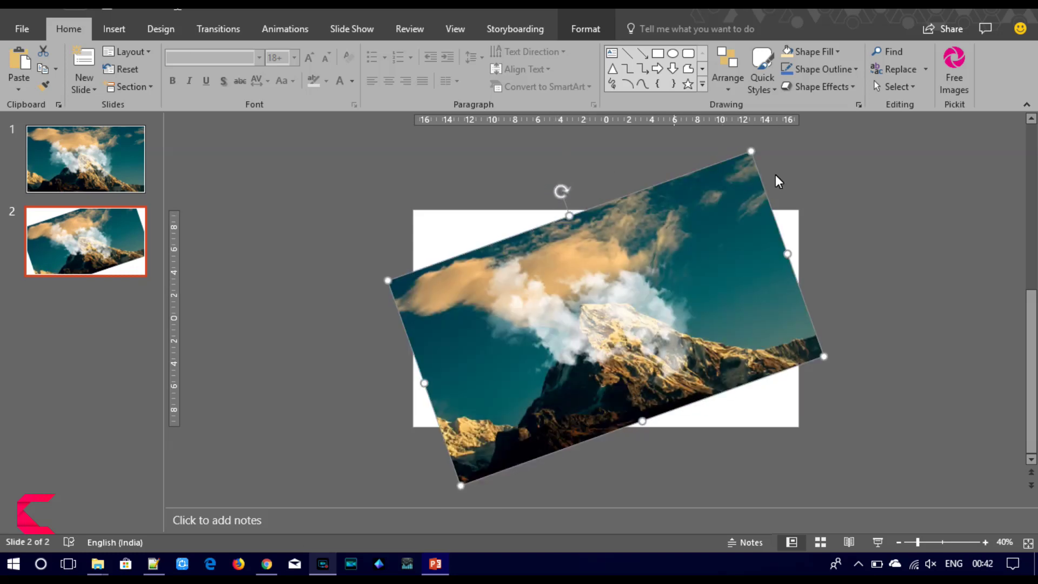
{"action": "mouse_move", "coordinate": [751, 152]}
{"action": "left_mouse_down"}
{"action": "mouse_move", "coordinate": [820, 104]}
{"action": "mouse_move", "coordinate": [842, 69]}
{"action": "left_mouse_up"}
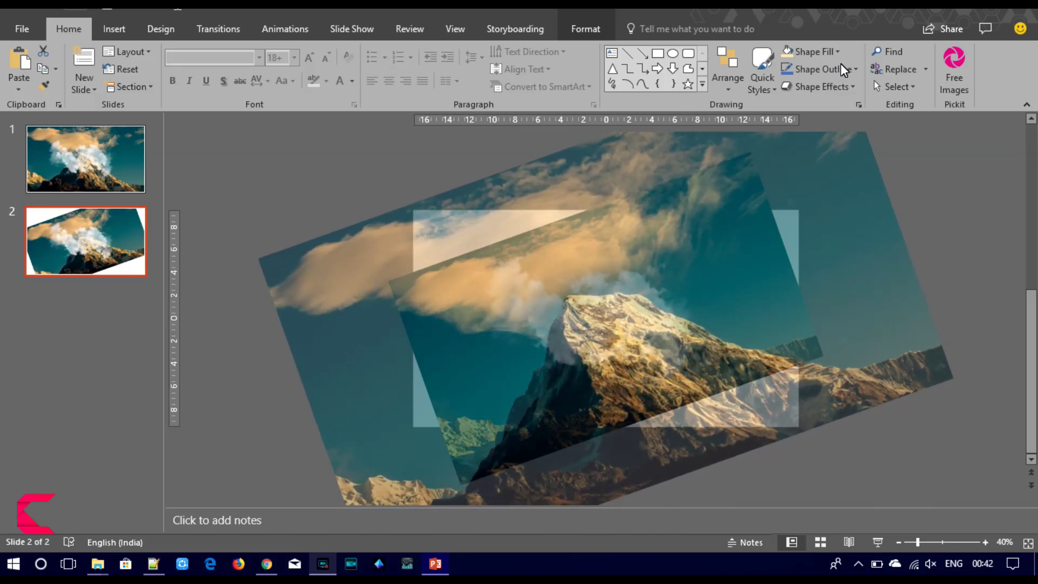
{"action": "left_click_drag", "start_coordinate": [842, 69], "coordinate": [841, 68]}
Step: Rearrange the cloud pieces, one right of the peak and one to the lower left
{"action": "mouse_move", "coordinate": [647, 296]}
{"action": "left_mouse_down"}
{"action": "mouse_move", "coordinate": [638, 294]}
{"action": "mouse_move", "coordinate": [732, 285]}
{"action": "mouse_move", "coordinate": [775, 247]}
{"action": "left_mouse_up"}
{"action": "left_click", "coordinate": [576, 308]}
{"action": "left_click_drag", "start_coordinate": [575, 308], "coordinate": [458, 347]}
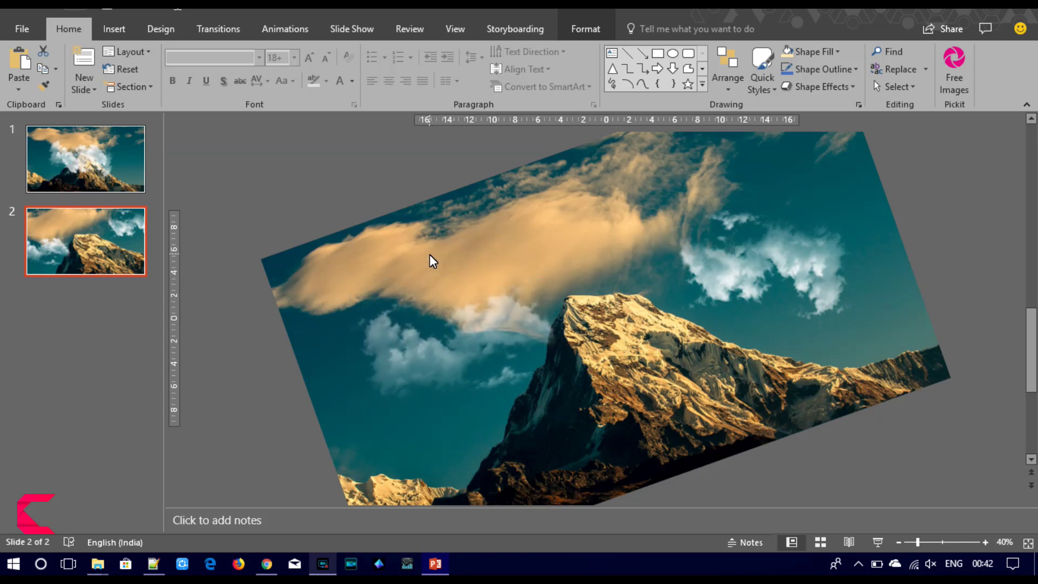
{"action": "left_click", "coordinate": [430, 261]}
{"action": "left_click", "coordinate": [801, 267]}
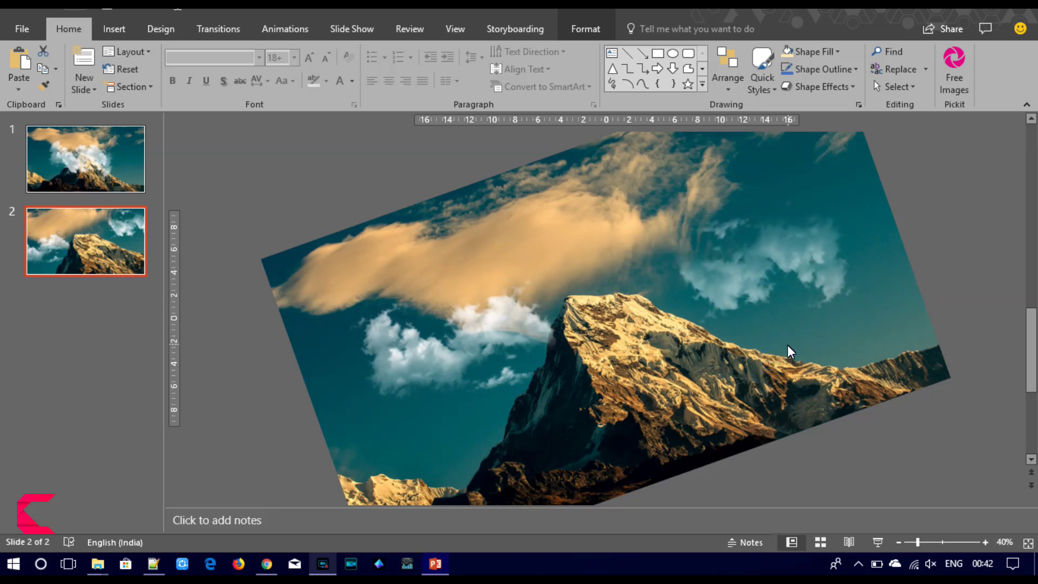
Step: Zoom out to 20% to view the whole tilted slide 2 and compare it with slide 1
{"action": "left_click", "coordinate": [810, 301]}
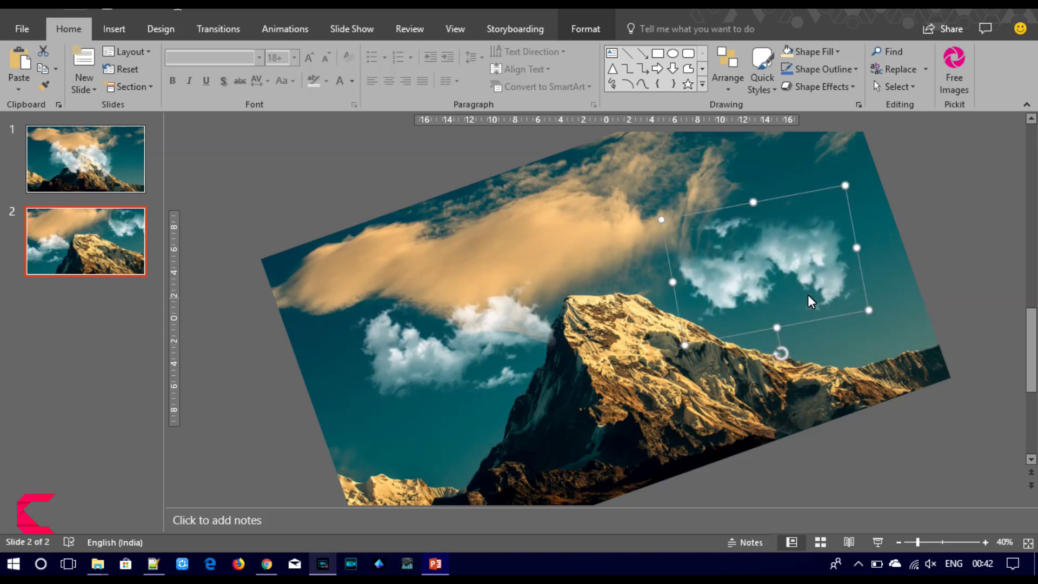
{"action": "left_click", "coordinate": [654, 345]}
{"action": "double_click", "coordinate": [899, 542]}
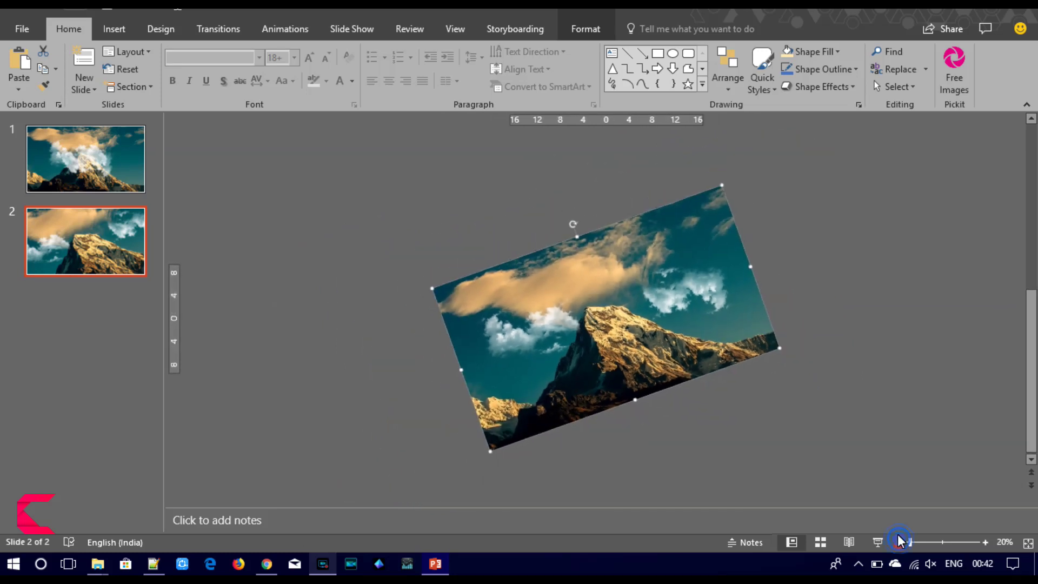
{"action": "left_click", "coordinate": [567, 213]}
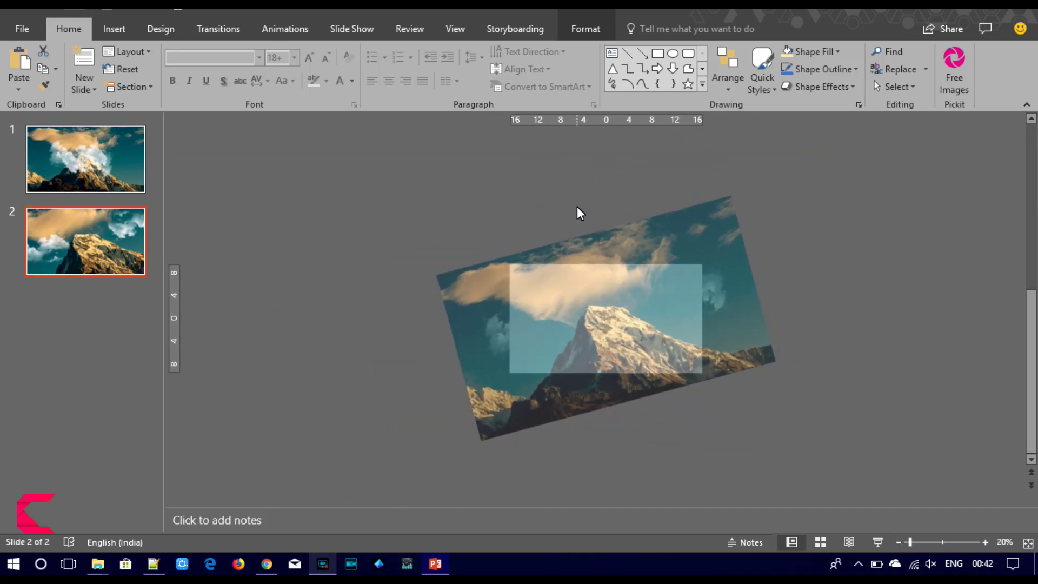
{"action": "left_click", "coordinate": [389, 272]}
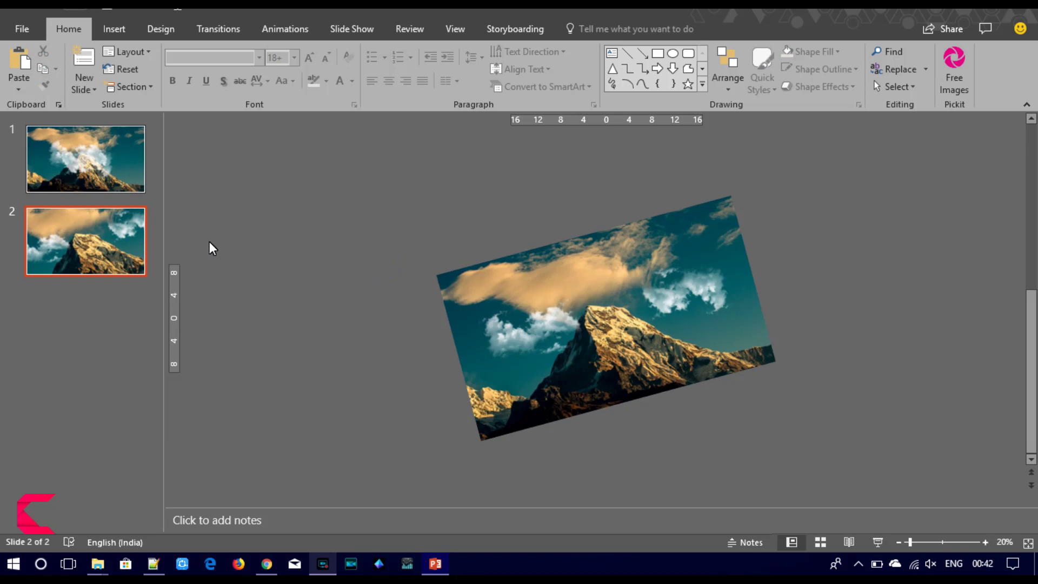
{"action": "left_click", "coordinate": [82, 148]}
{"action": "left_click", "coordinate": [89, 250]}
{"action": "left_click", "coordinate": [97, 27]}
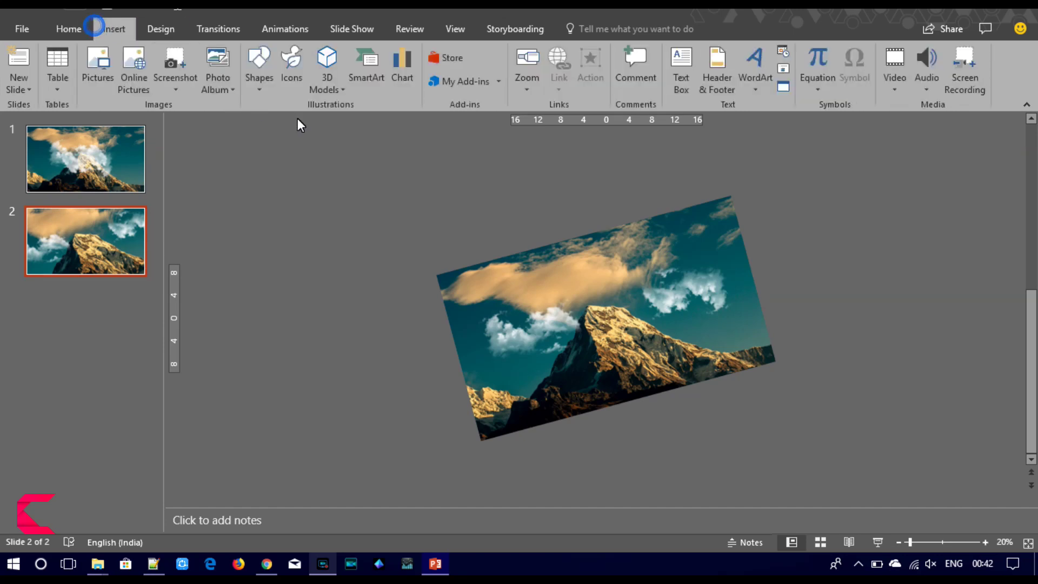
Step: Draw a title text box across the mountain peak on slide 2 and zoom in on it
{"action": "left_click", "coordinate": [673, 79]}
{"action": "left_click_drag", "start_coordinate": [562, 304], "coordinate": [682, 318]}
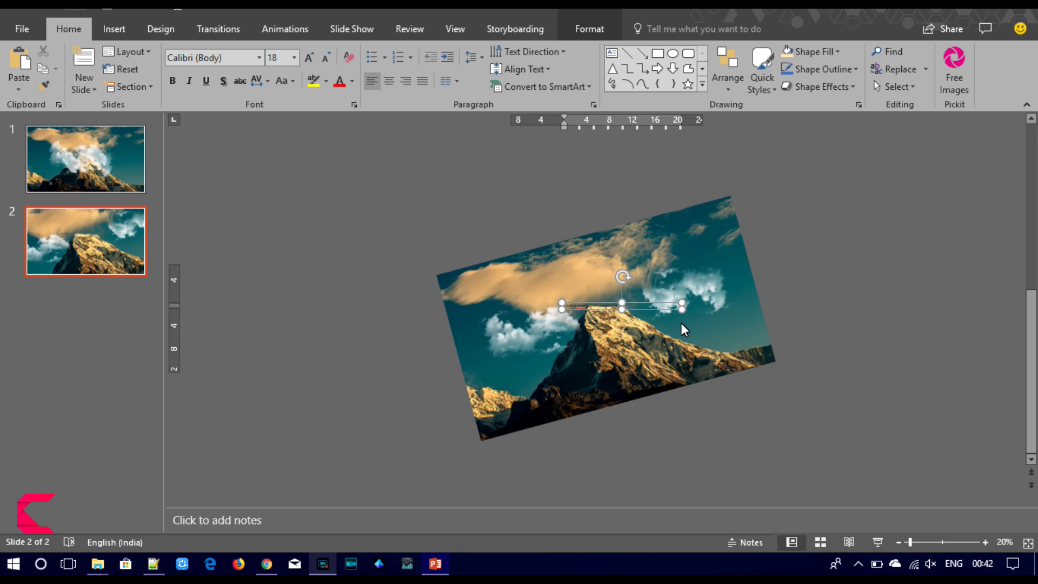
{"action": "left_click", "coordinate": [910, 542]}
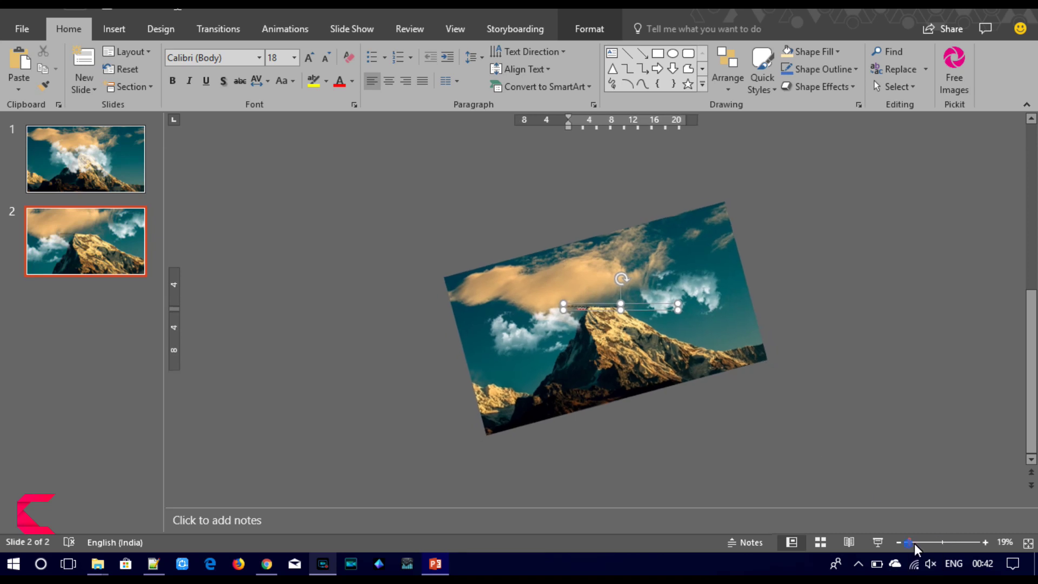
{"action": "left_click", "coordinate": [926, 543]}
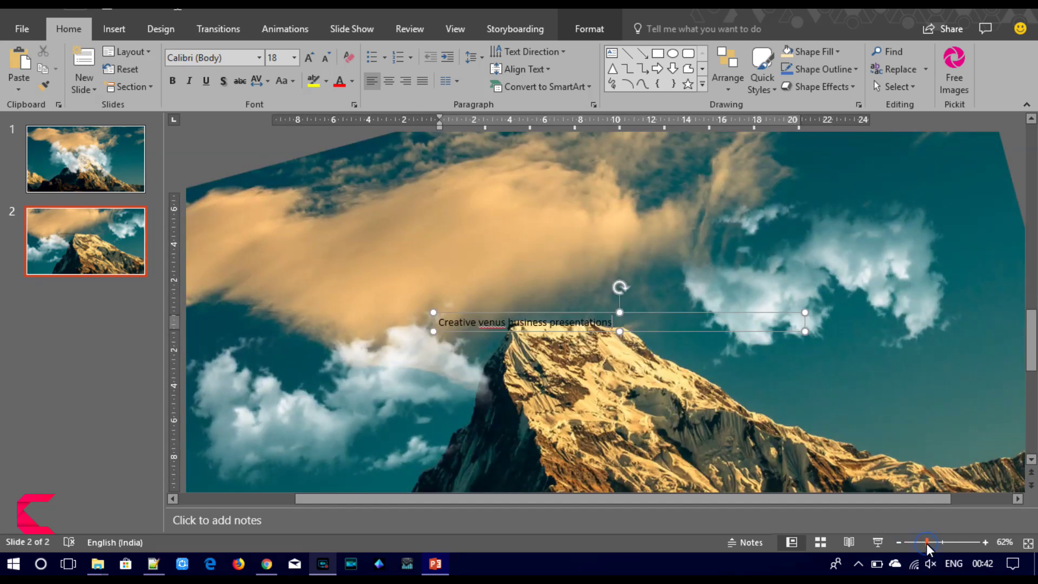
{"action": "left_click", "coordinate": [984, 542]}
{"action": "left_click", "coordinate": [985, 542]}
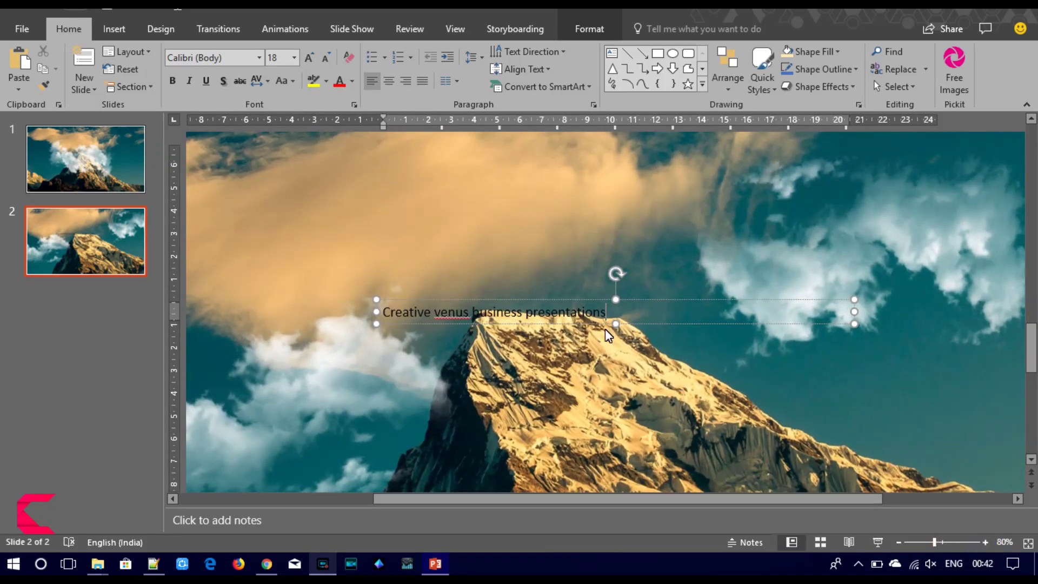
Step: Make the title CREATIVE VENUS BUSINESS PRESENTATIONS uppercase, centred, in Roboto Condensed
{"action": "key", "text": "ctrl+a"}
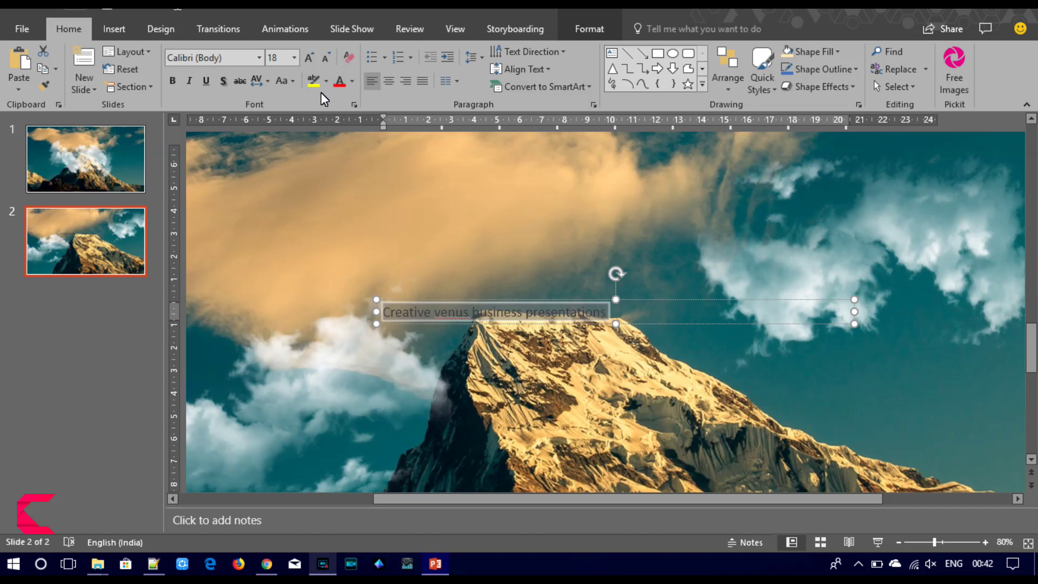
{"action": "left_click", "coordinate": [291, 81]}
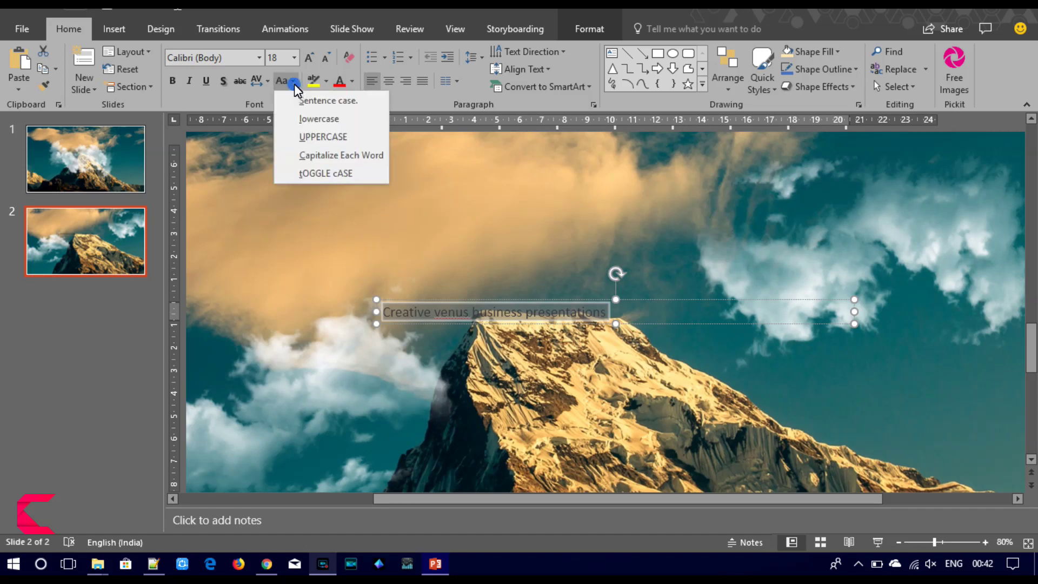
{"action": "left_click", "coordinate": [304, 140]}
{"action": "left_click", "coordinate": [388, 81]}
{"action": "left_click", "coordinate": [210, 58]}
{"action": "type", "text": "Roboto Condensed"}
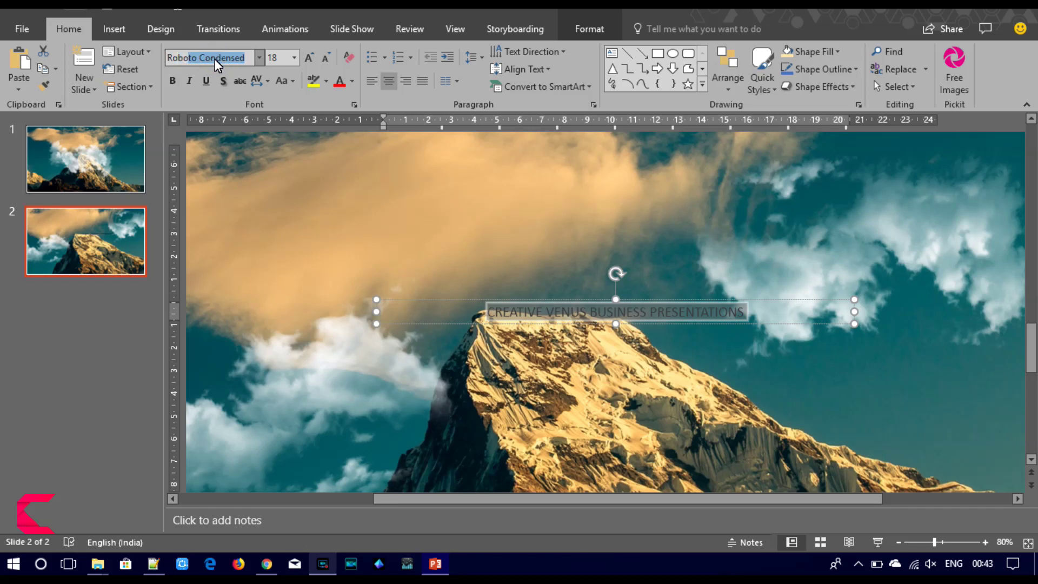
{"action": "key", "text": "Return"}
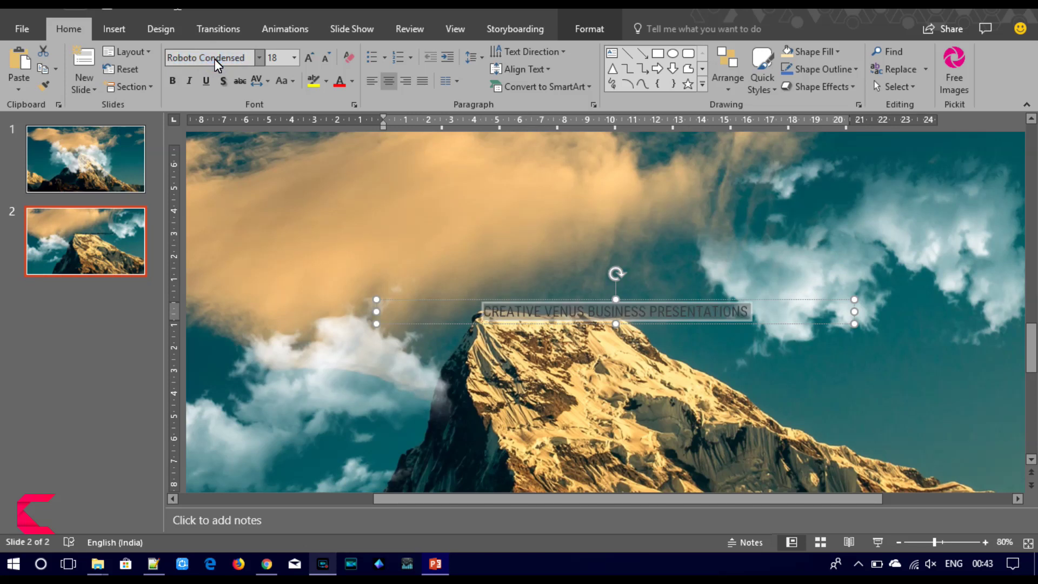
Step: Fill the title box with a light orange eyedropped from the clouds
{"action": "left_click", "coordinate": [584, 30]}
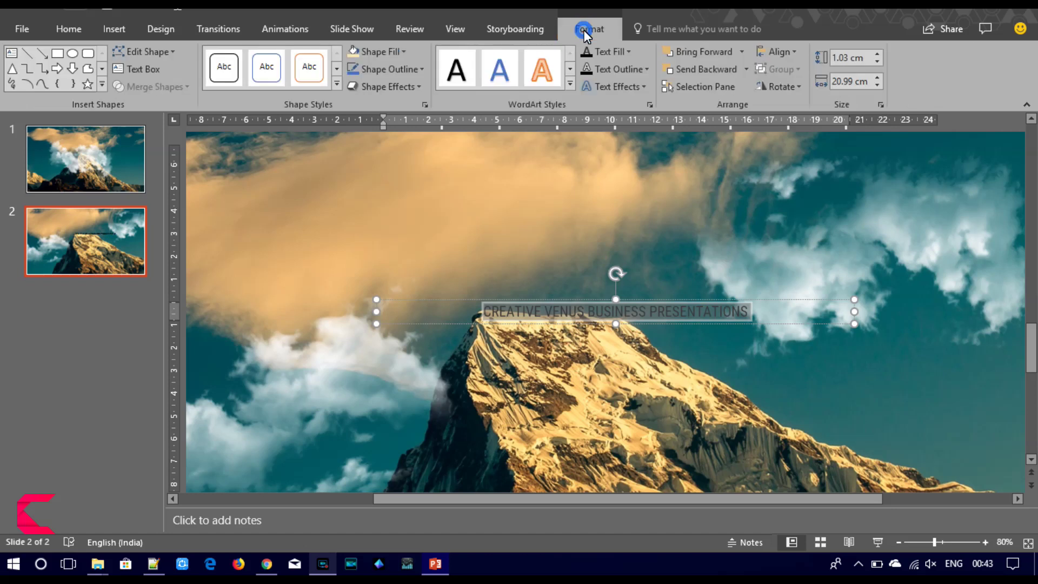
{"action": "left_click", "coordinate": [404, 49]}
{"action": "left_click", "coordinate": [392, 253]}
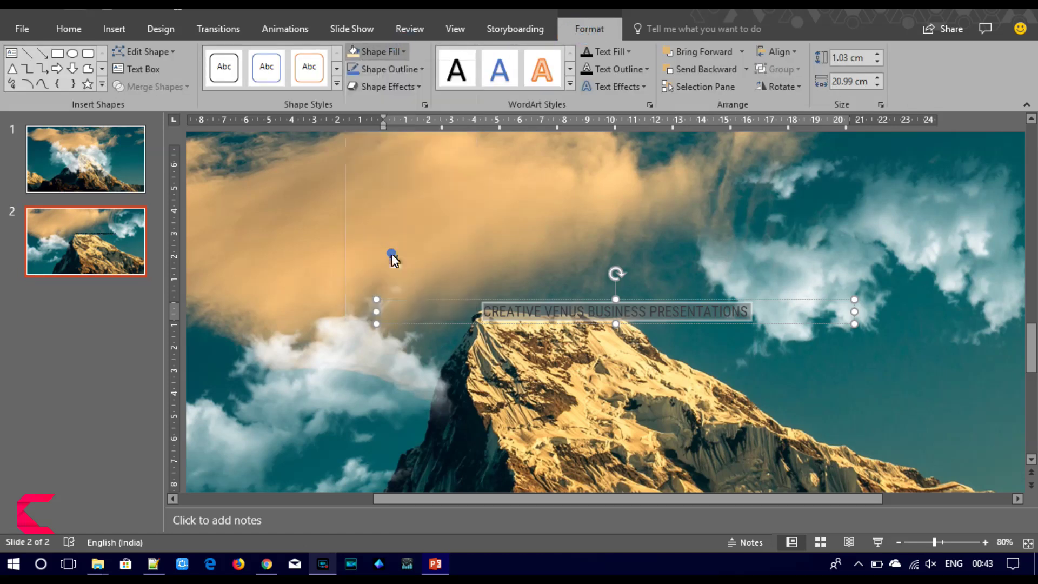
{"action": "left_click", "coordinate": [621, 445]}
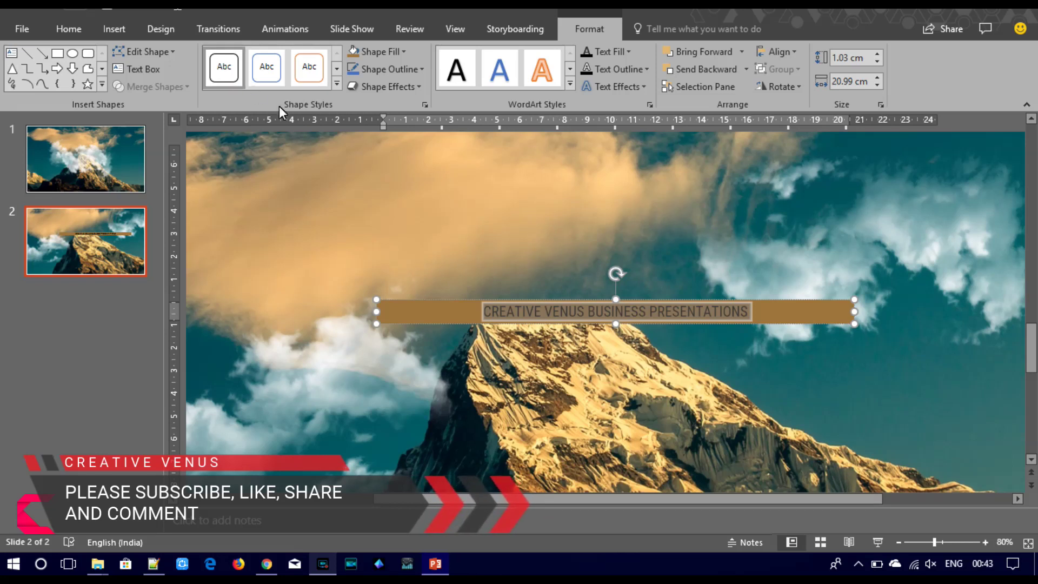
{"action": "left_click", "coordinate": [398, 53]}
{"action": "left_click", "coordinate": [381, 250]}
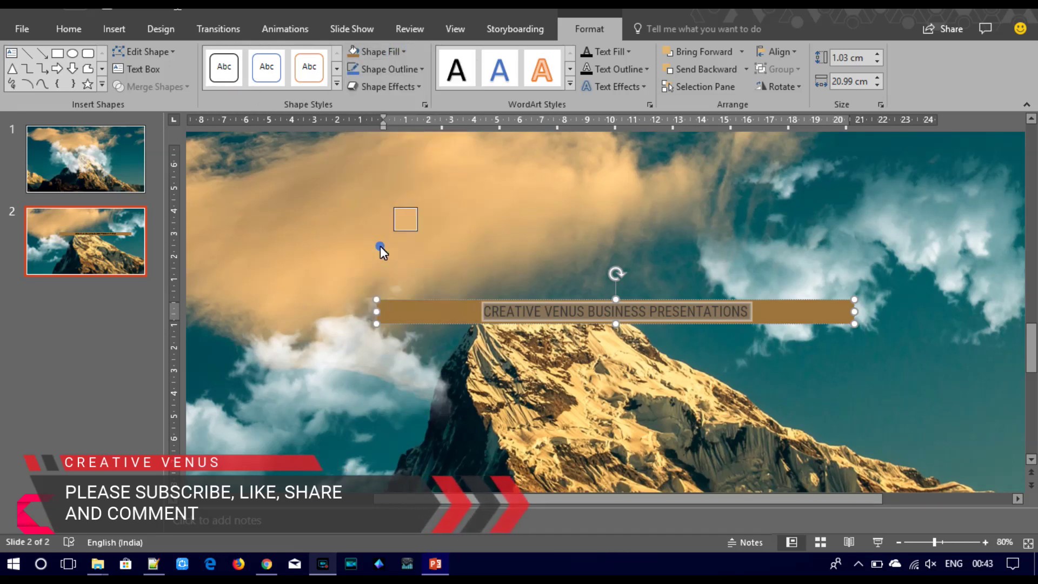
{"action": "left_click", "coordinate": [601, 417]}
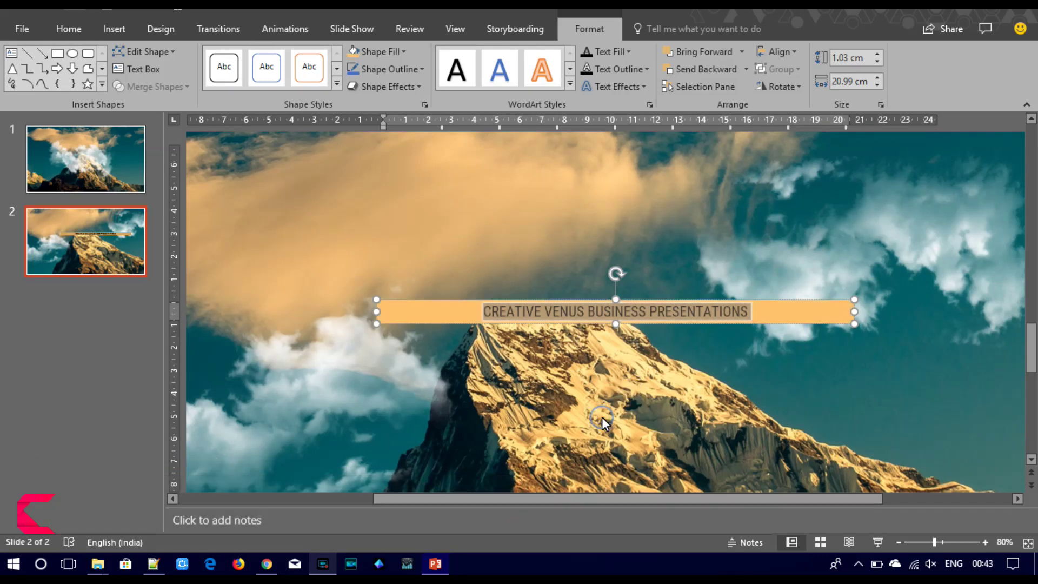
Step: Narrow the banner to 13.28 cm wide and centre it just above the peak
{"action": "left_click", "coordinate": [434, 311]}
{"action": "left_click_drag", "start_coordinate": [376, 313], "coordinate": [557, 323]}
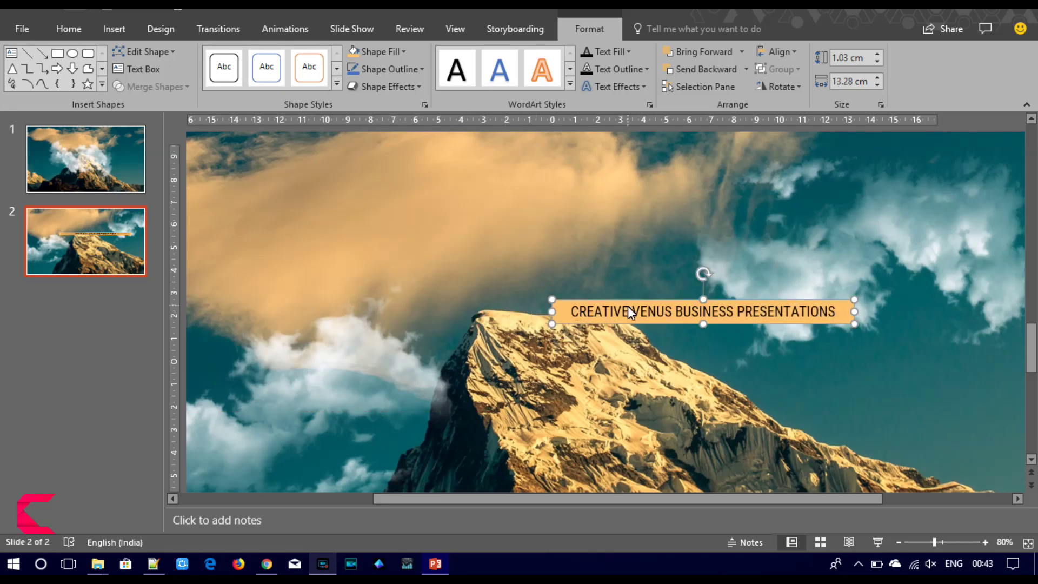
{"action": "left_click_drag", "start_coordinate": [629, 300], "coordinate": [537, 309]}
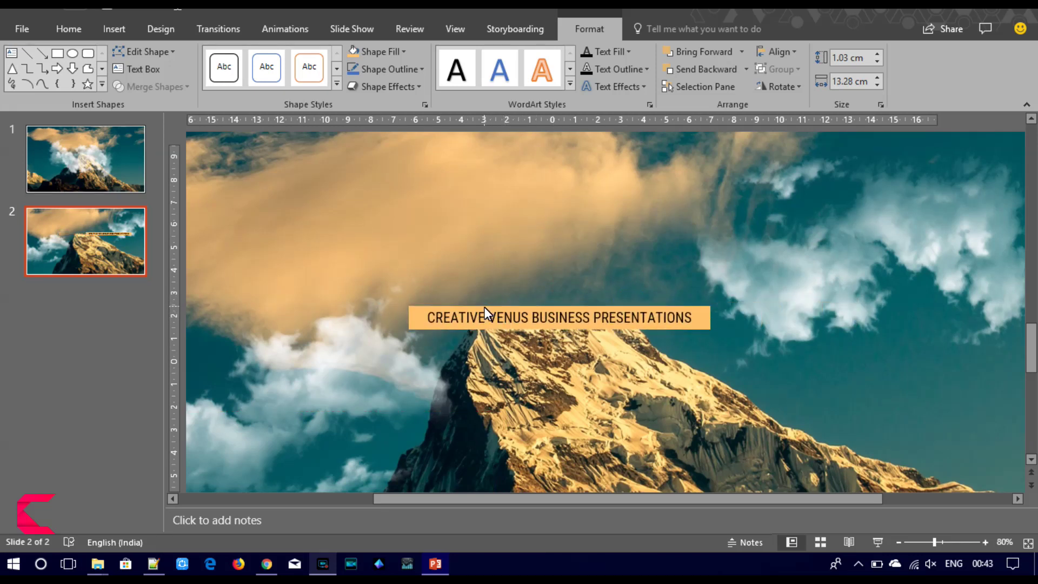
{"action": "left_click_drag", "start_coordinate": [537, 309], "coordinate": [484, 313]}
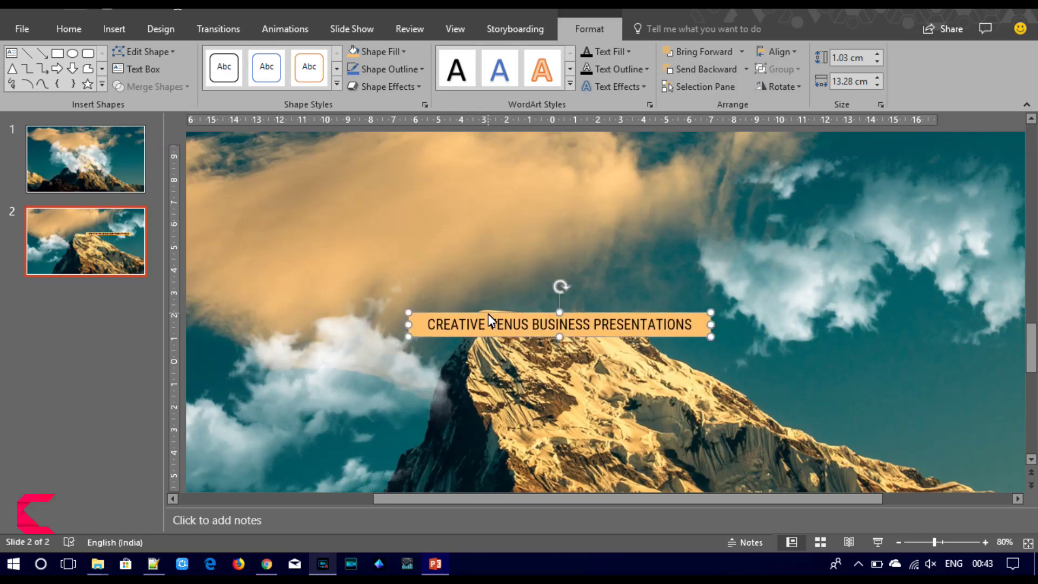
{"action": "left_click", "coordinate": [899, 542]}
{"action": "left_click", "coordinate": [899, 542]}
{"action": "left_click", "coordinate": [899, 542]}
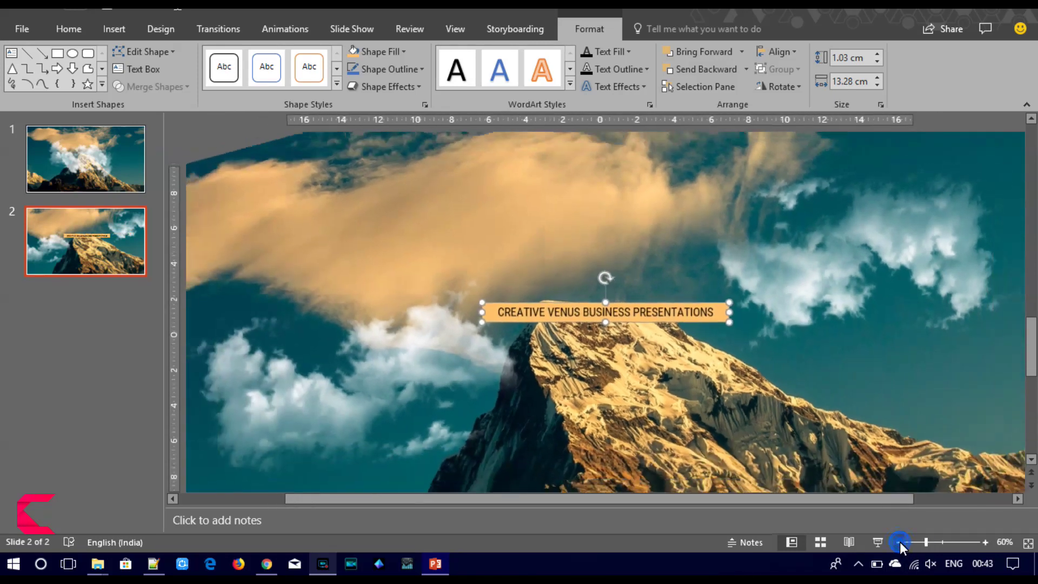
Step: Paste a copy of the banner and place it just above the original
{"action": "key", "text": "ctrl+v"}
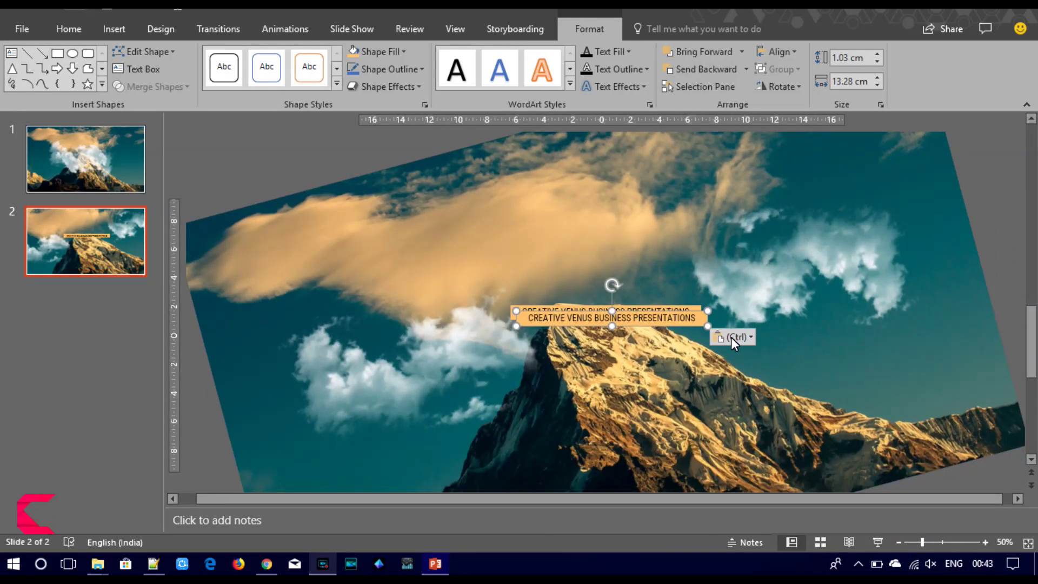
{"action": "left_click", "coordinate": [676, 319]}
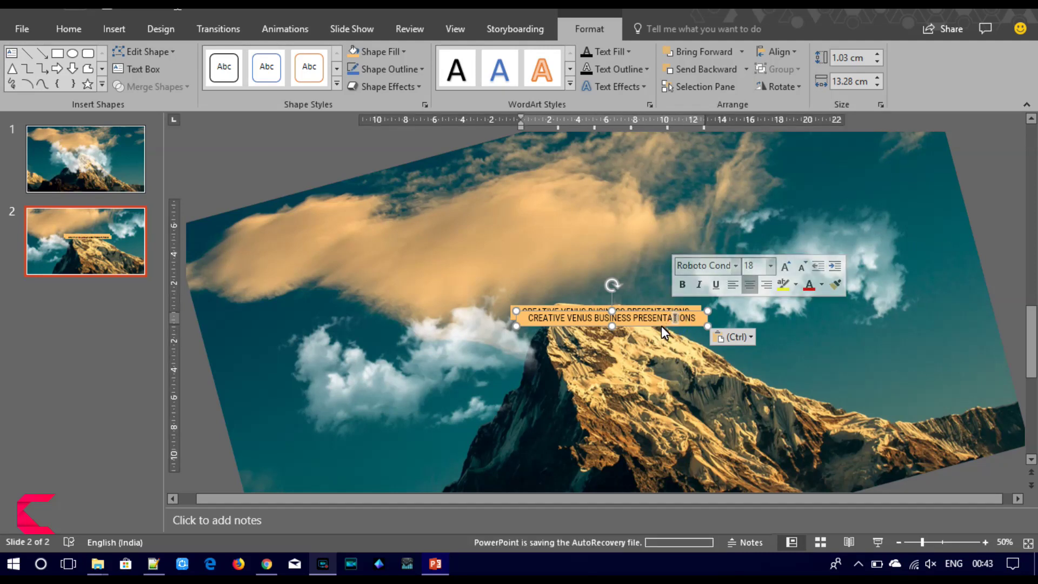
{"action": "left_click_drag", "start_coordinate": [642, 318], "coordinate": [637, 290]}
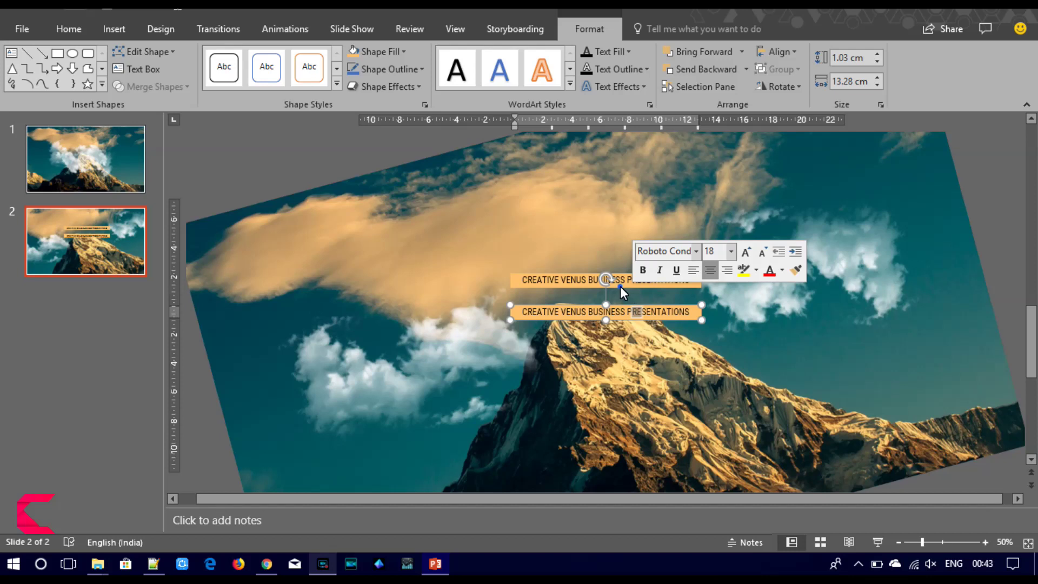
{"action": "left_click", "coordinate": [621, 287]}
{"action": "left_click_drag", "start_coordinate": [621, 291], "coordinate": [621, 297]}
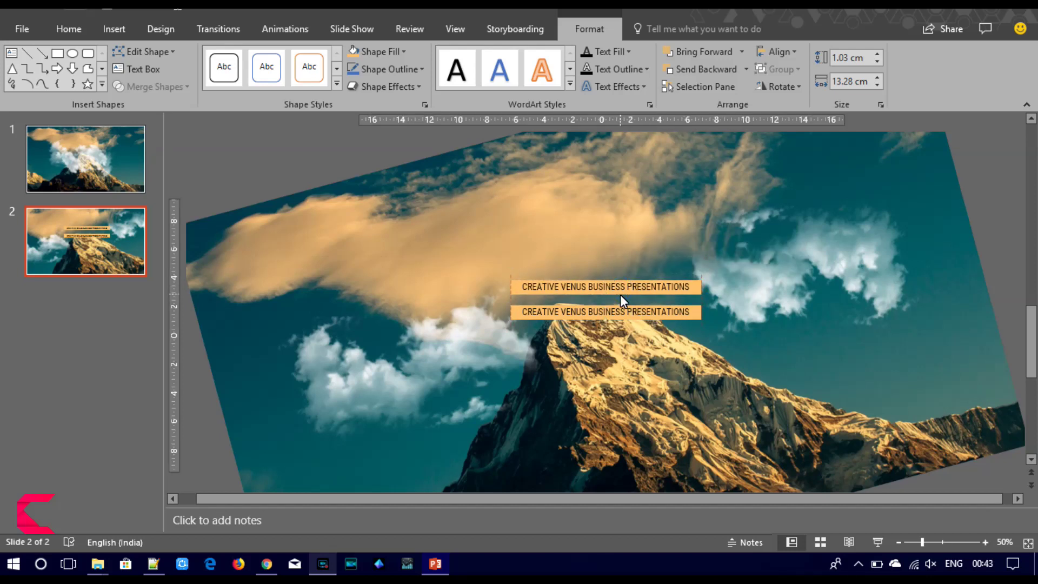
Step: Replace the copy's text with PARALLAX EFFECT
{"action": "triple_click", "coordinate": [612, 290]}
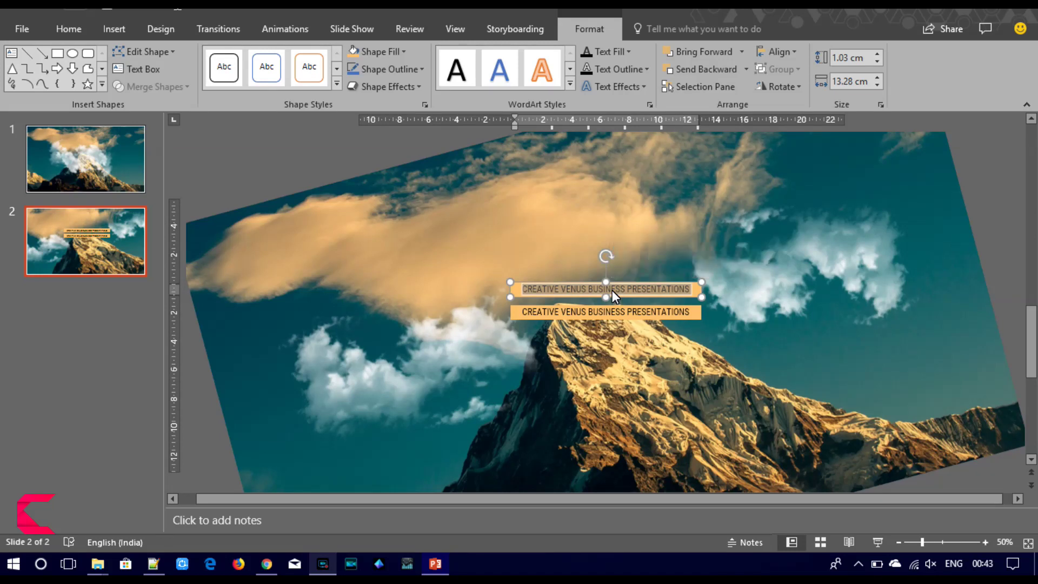
{"action": "type", "text": "PARALLAX"}
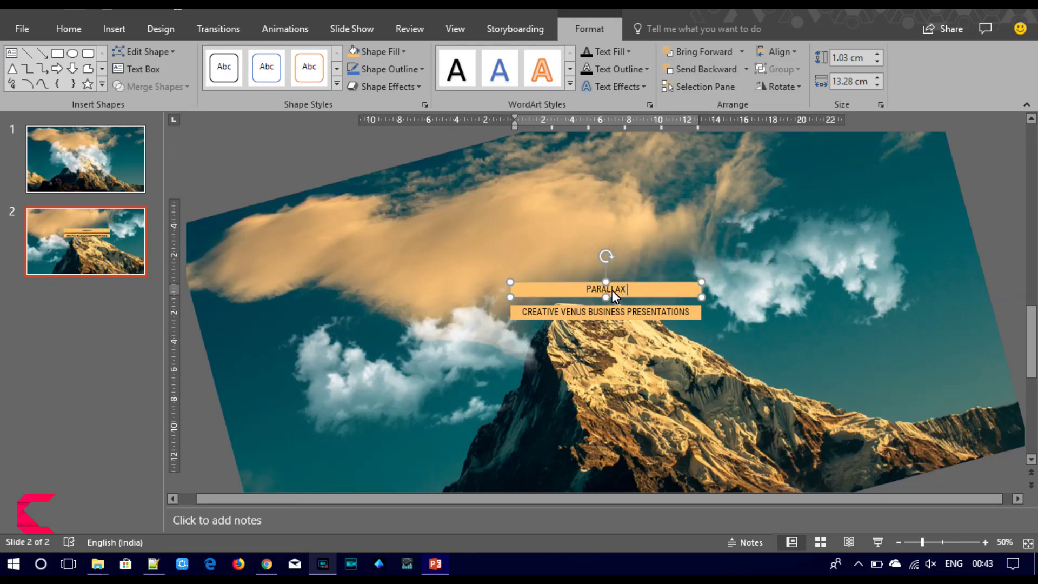
{"action": "type", "text": "FECT"}
{"action": "key", "text": "ctrl+a"}
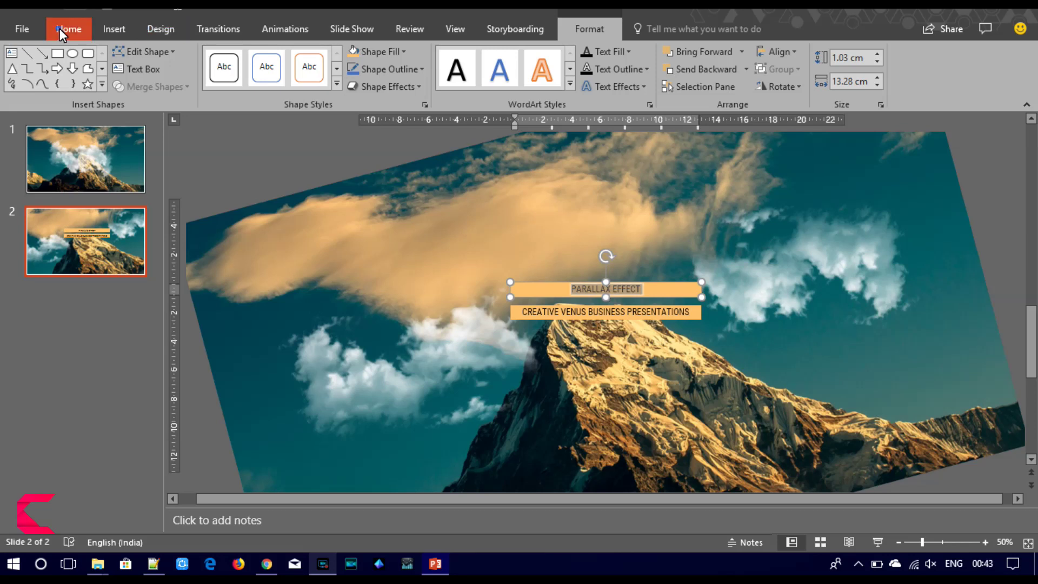
Step: Increase the PARALLAX EFFECT text to 28 pt
{"action": "left_click", "coordinate": [63, 34]}
{"action": "left_click", "coordinate": [308, 58]}
{"action": "left_click", "coordinate": [308, 58]}
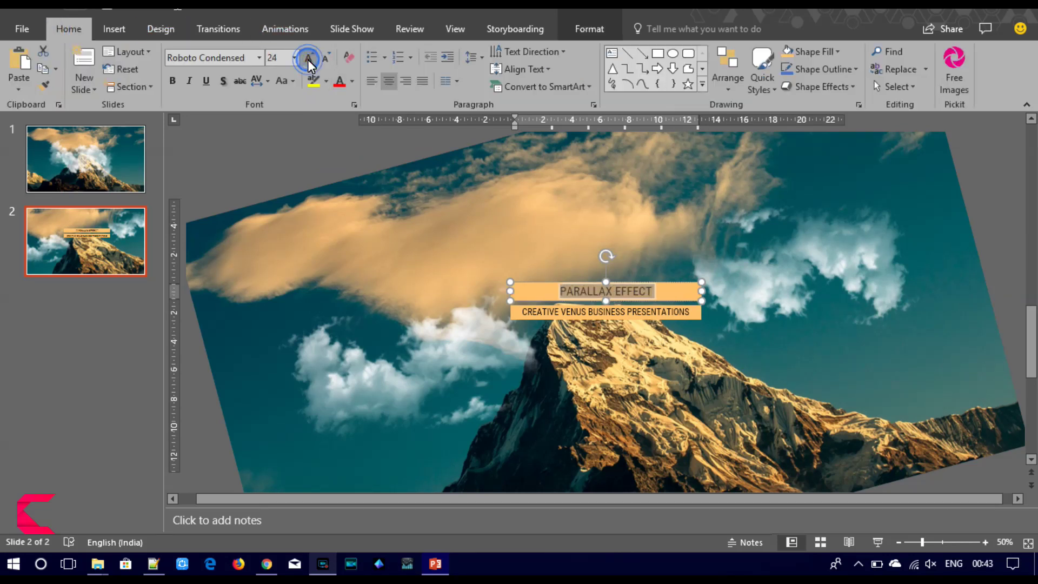
{"action": "left_click", "coordinate": [308, 57]}
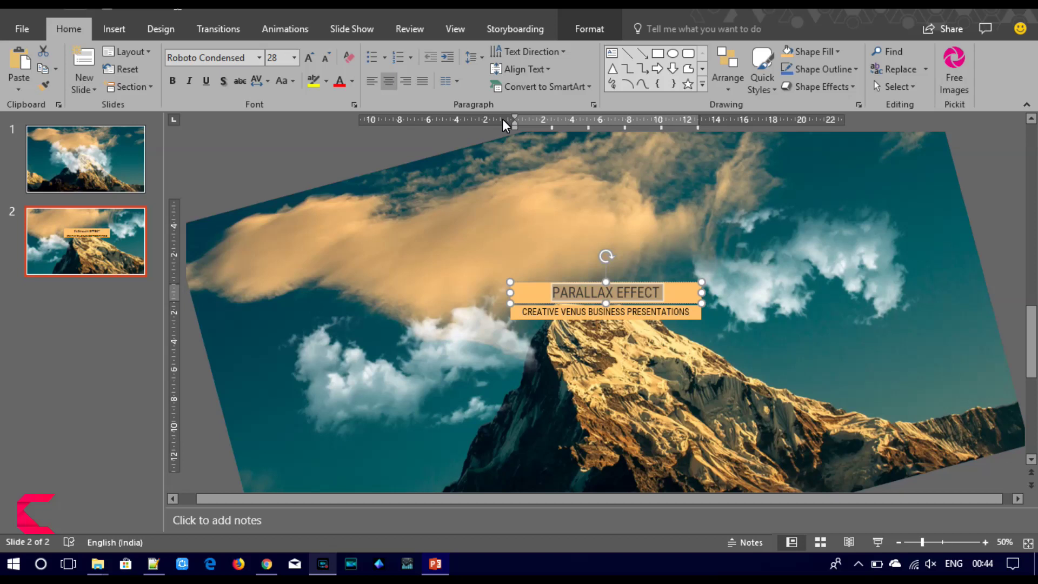
{"action": "left_click", "coordinate": [687, 312]}
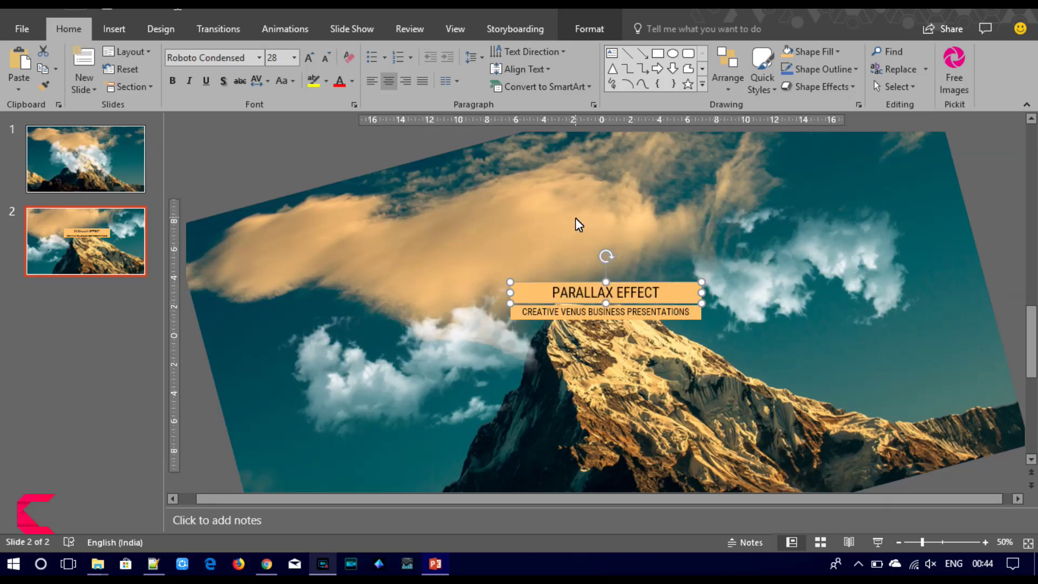
Step: Eyedrop the same pale yellow fill onto both the title and subtitle banners
{"action": "left_click", "coordinate": [589, 28]}
{"action": "left_click", "coordinate": [397, 51]}
{"action": "left_click", "coordinate": [381, 255]}
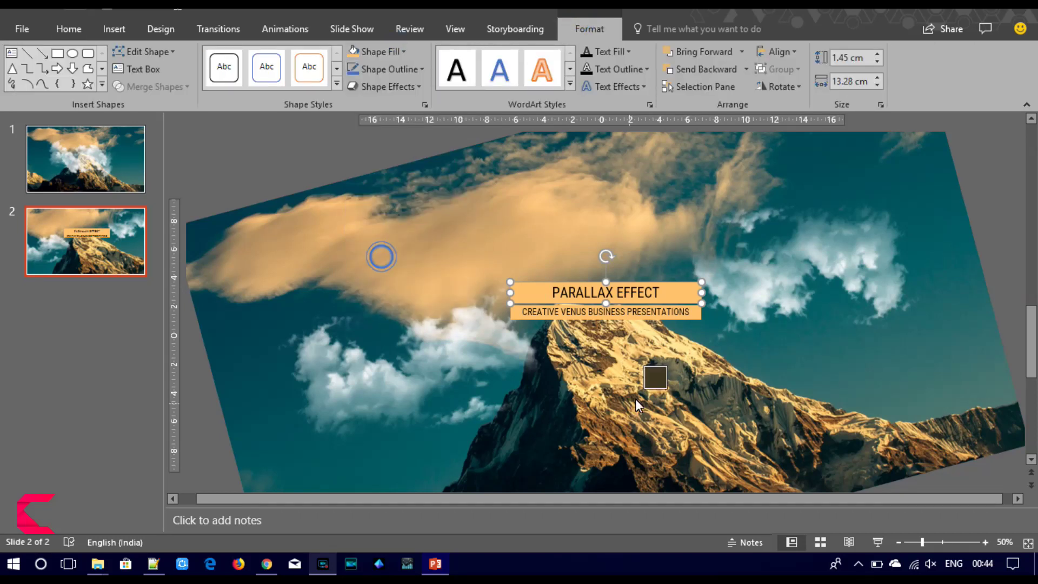
{"action": "left_click", "coordinate": [612, 371]}
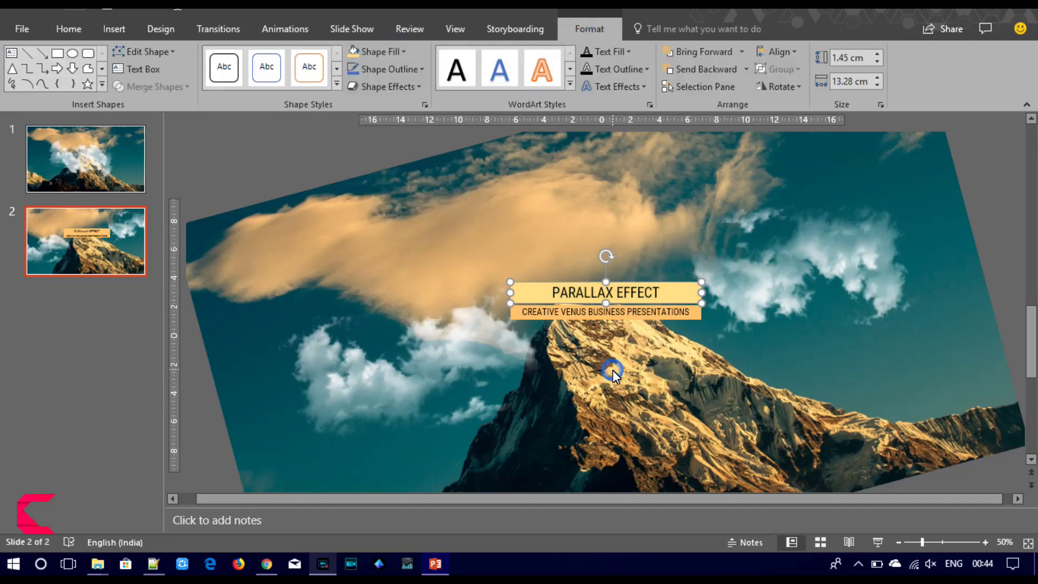
{"action": "left_click", "coordinate": [669, 318]}
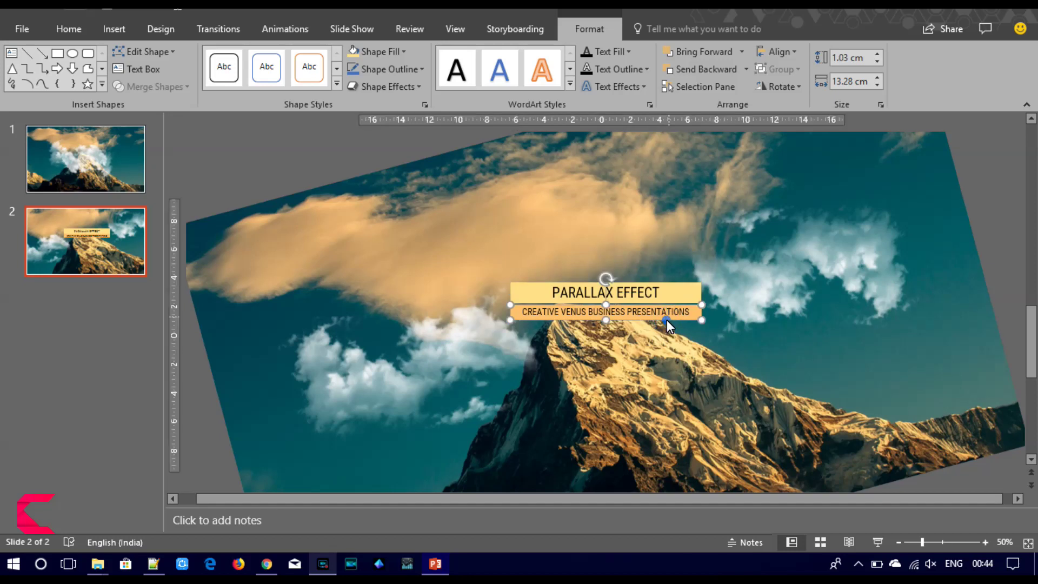
{"action": "left_click", "coordinate": [400, 52]}
{"action": "left_click", "coordinate": [362, 254]}
{"action": "left_click", "coordinate": [665, 345]}
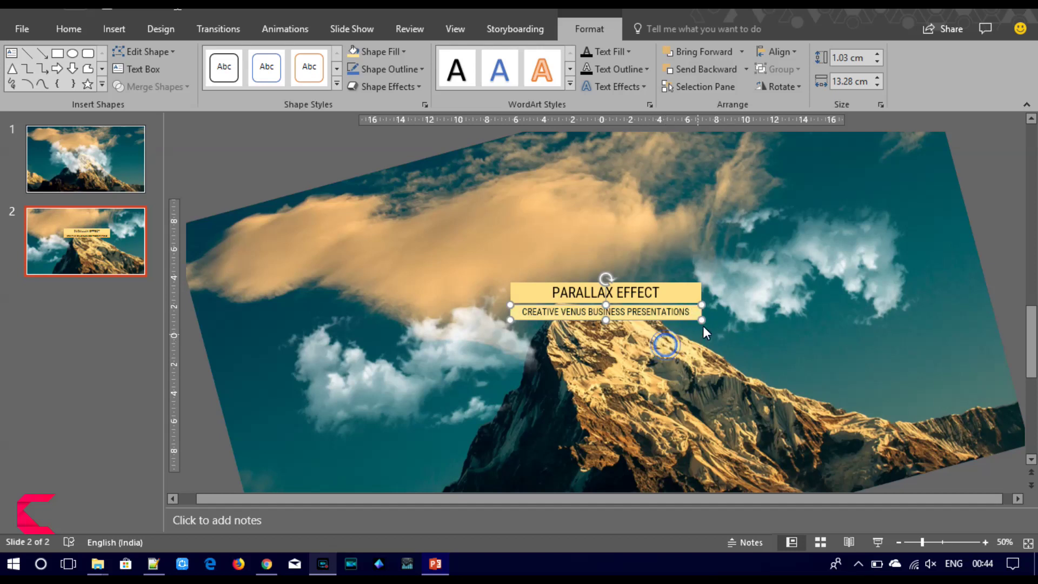
{"action": "left_click", "coordinate": [683, 293], "text": "shift"}
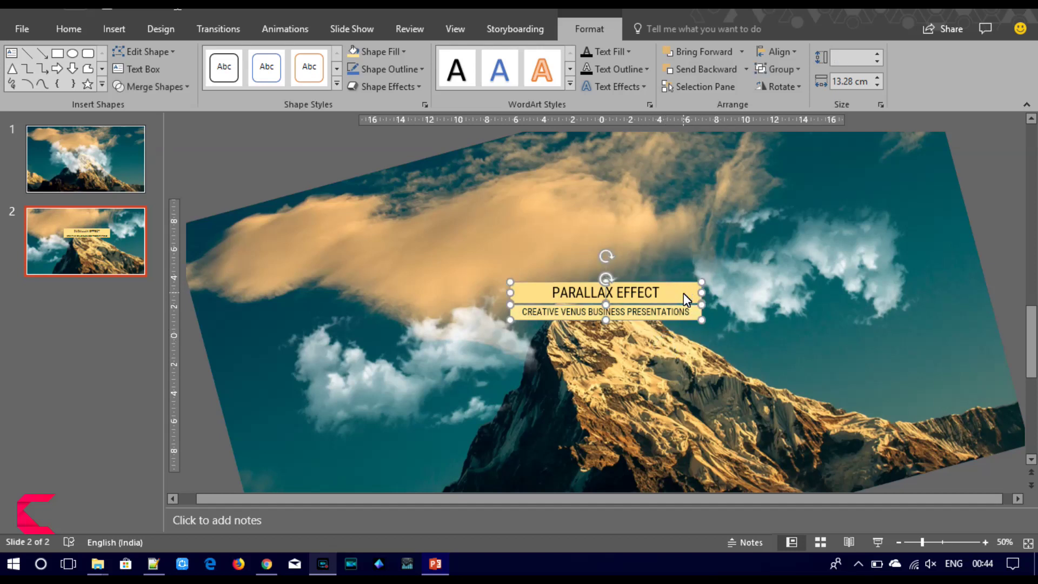
Step: Group the title and subtitle banners and apply an outer shadow to them
{"action": "key", "text": "ctrl+g"}
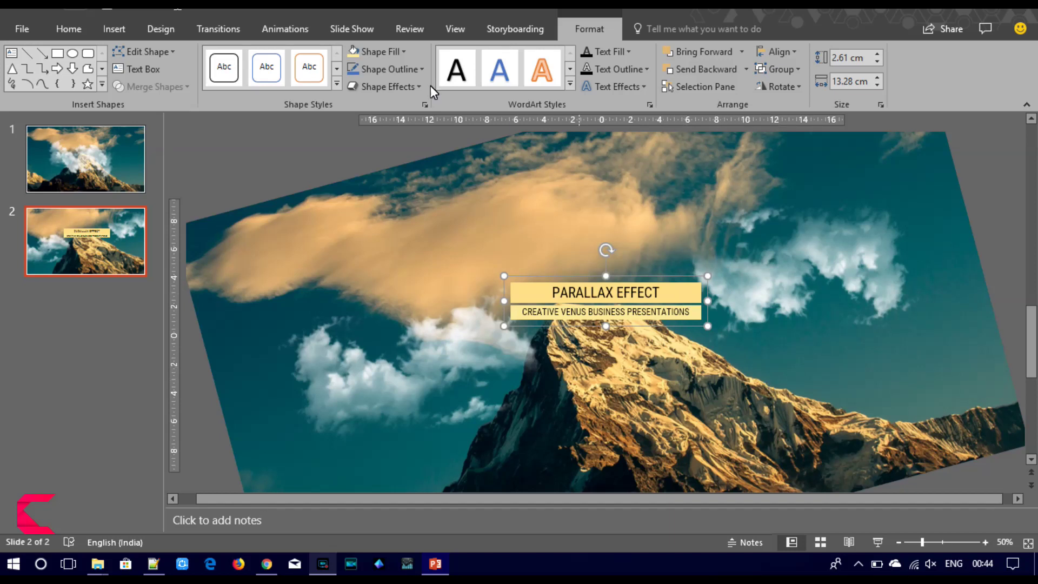
{"action": "left_click", "coordinate": [408, 88]}
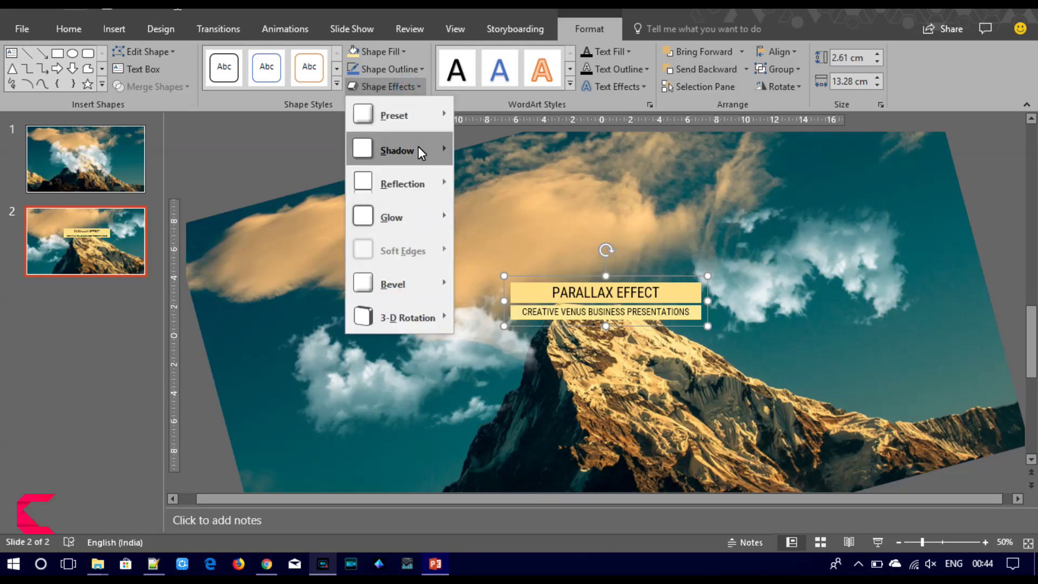
{"action": "left_click", "coordinate": [481, 209]}
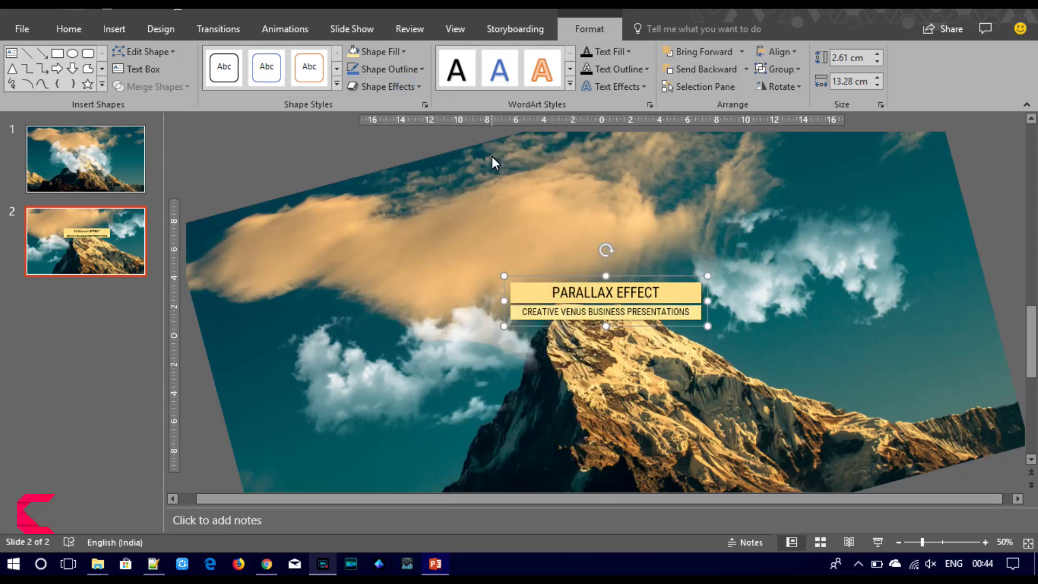
Step: Set the banner shadow to 30 pt blur and 102% size
{"action": "left_click", "coordinate": [412, 90]}
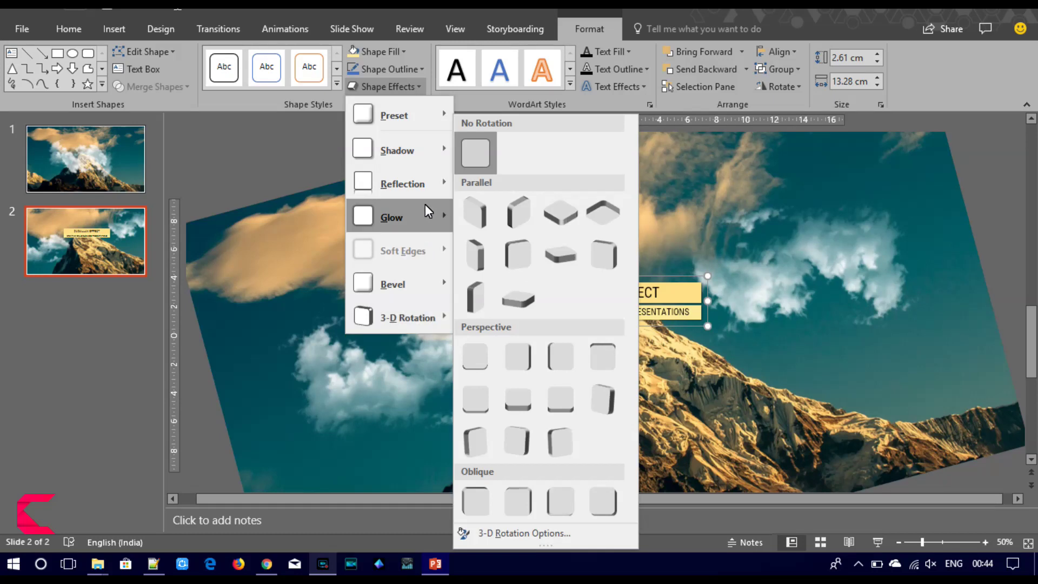
{"action": "mouse_move", "coordinate": [398, 150]}
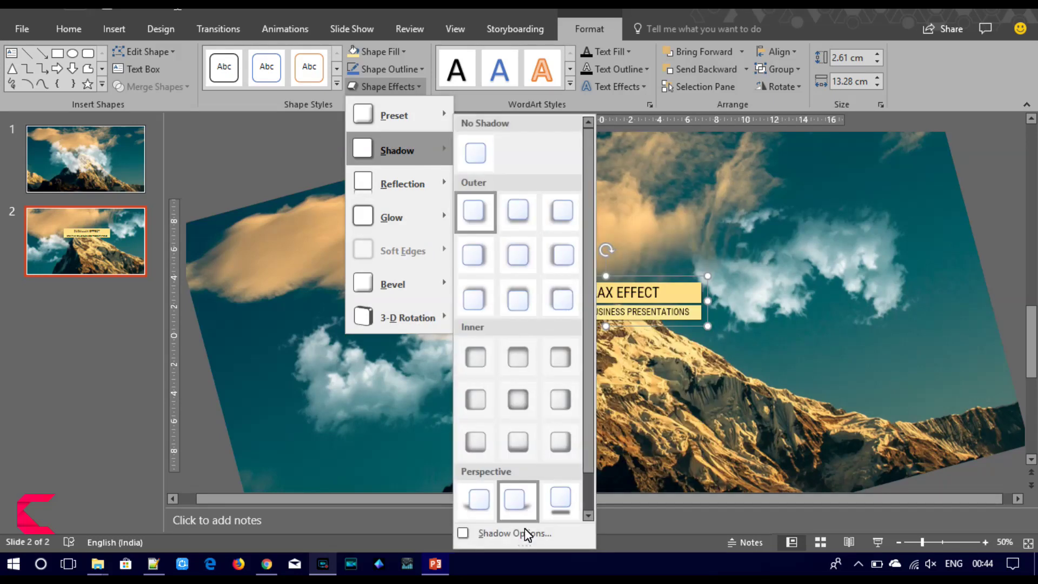
{"action": "left_click", "coordinate": [525, 532]}
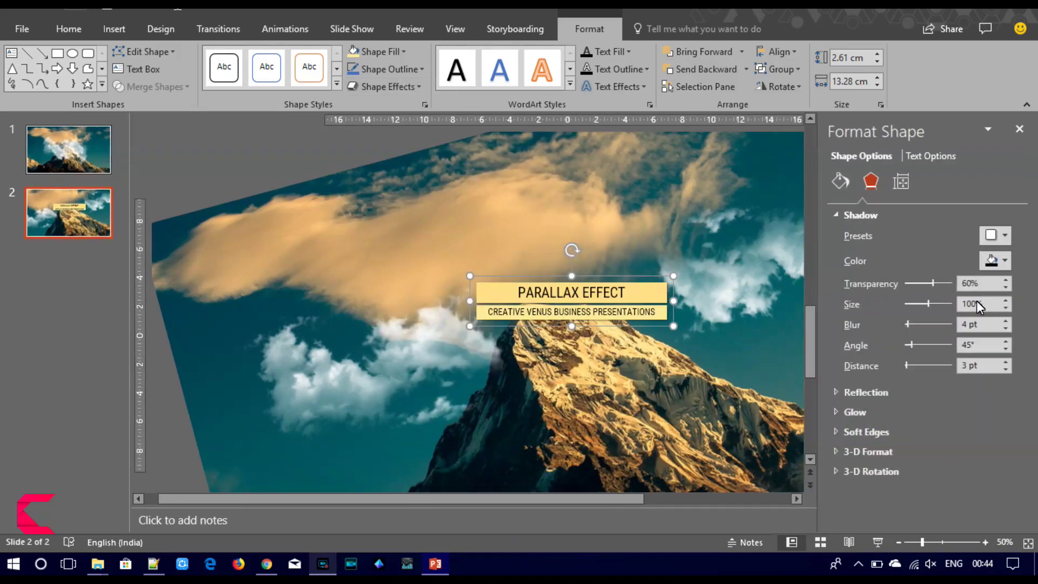
{"action": "left_click_drag", "start_coordinate": [905, 324], "coordinate": [917, 325]}
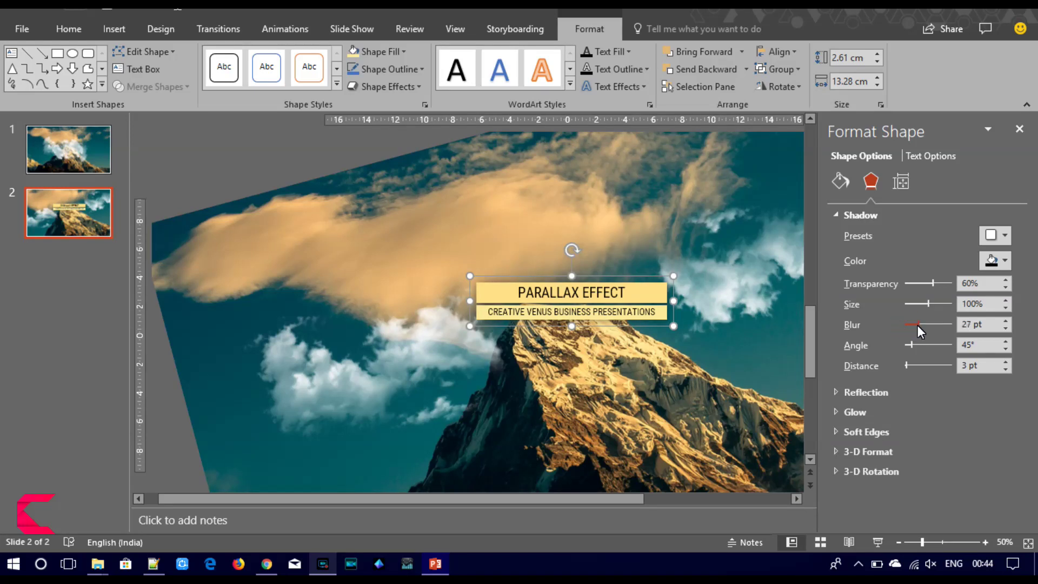
{"action": "left_click", "coordinate": [1004, 319]}
{"action": "left_click", "coordinate": [1004, 320]}
{"action": "left_click", "coordinate": [1007, 300]}
{"action": "left_click", "coordinate": [1007, 300]}
{"action": "left_click", "coordinate": [1018, 129]}
Step: Centre the grouped banners horizontally and vertically on slide 2
{"action": "left_click", "coordinate": [783, 54]}
{"action": "left_click", "coordinate": [782, 91]}
{"action": "left_click", "coordinate": [780, 52]}
{"action": "left_click", "coordinate": [787, 143]}
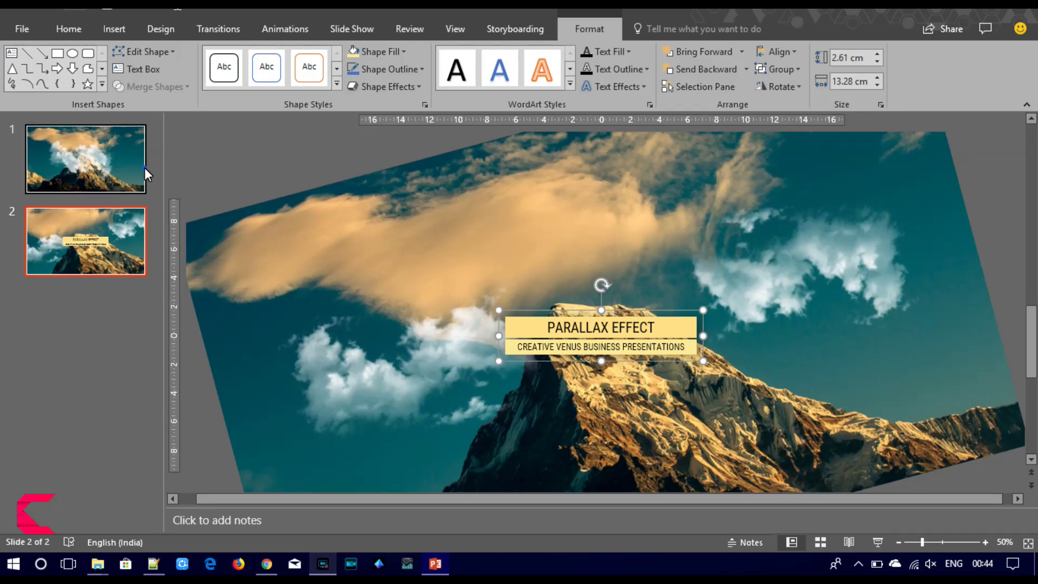
Step: Apply the Morph transition from slide 1 so the tilted slide 2 animates
{"action": "left_click", "coordinate": [145, 167]}
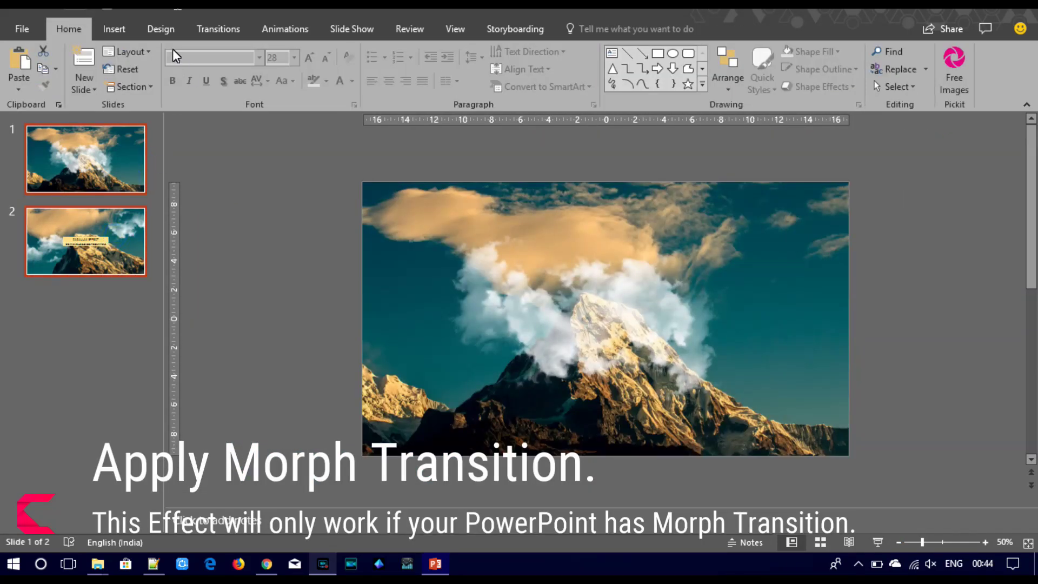
{"action": "left_click", "coordinate": [115, 33]}
{"action": "left_click", "coordinate": [213, 32]}
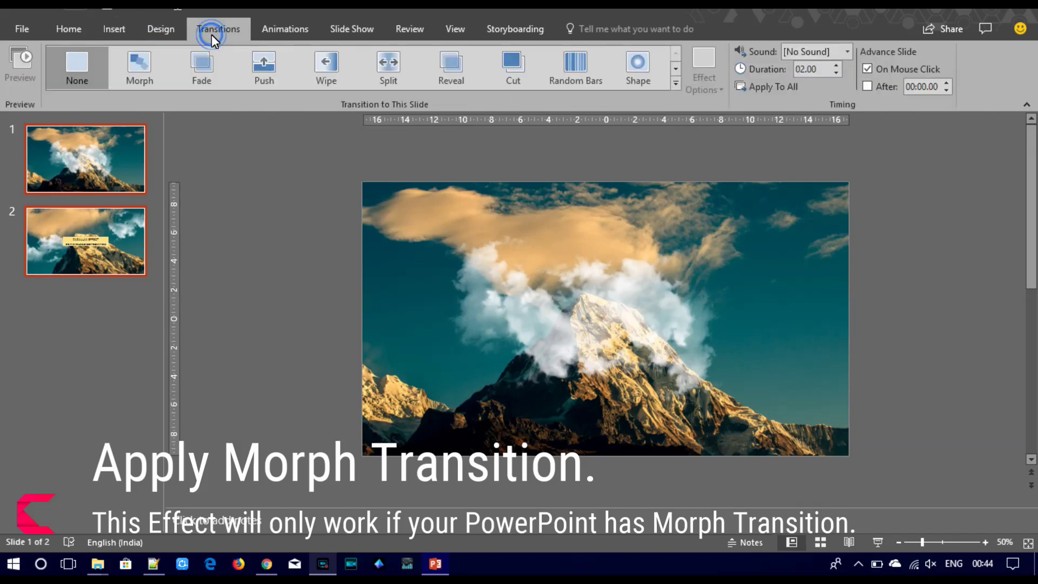
{"action": "left_click", "coordinate": [141, 68]}
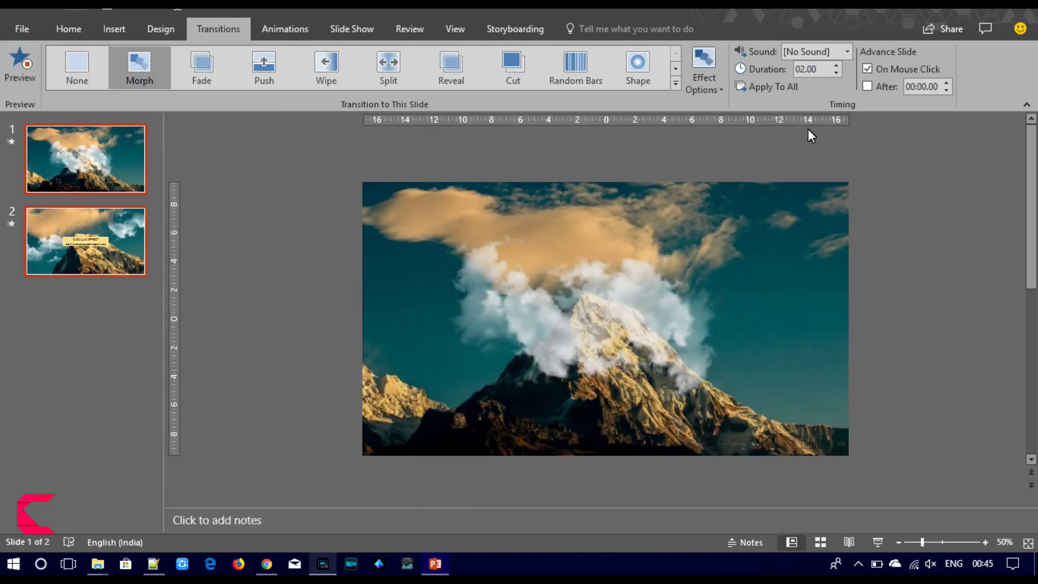